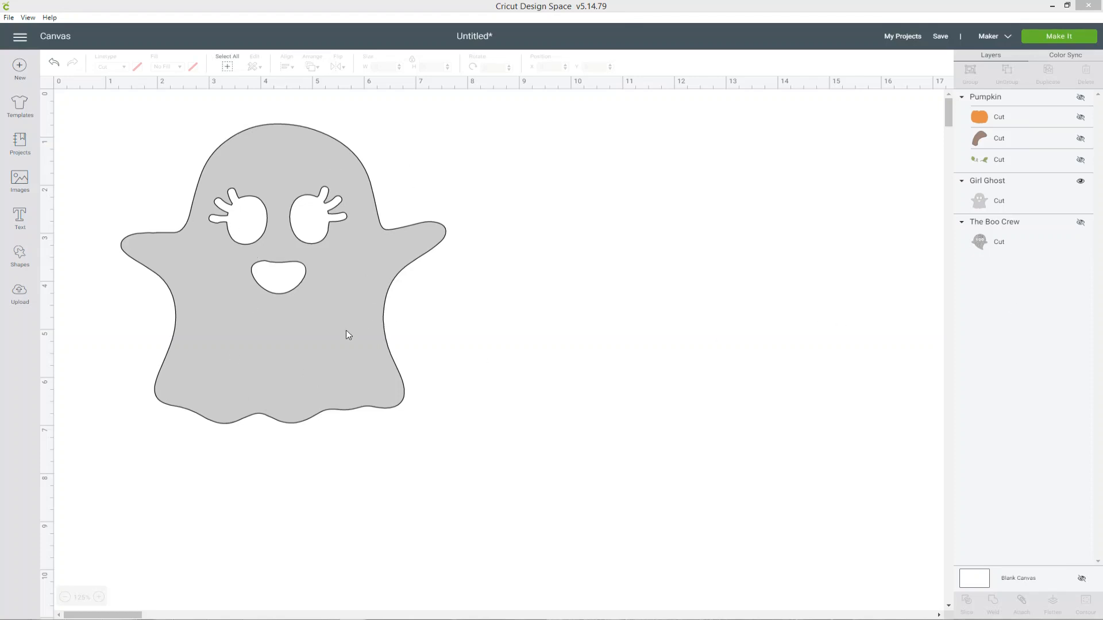
Step: Add a text object containing the person's first name below the girl ghost, leaving the pumpkin hidden
{"action": "left_click", "coordinate": [1080, 99]}
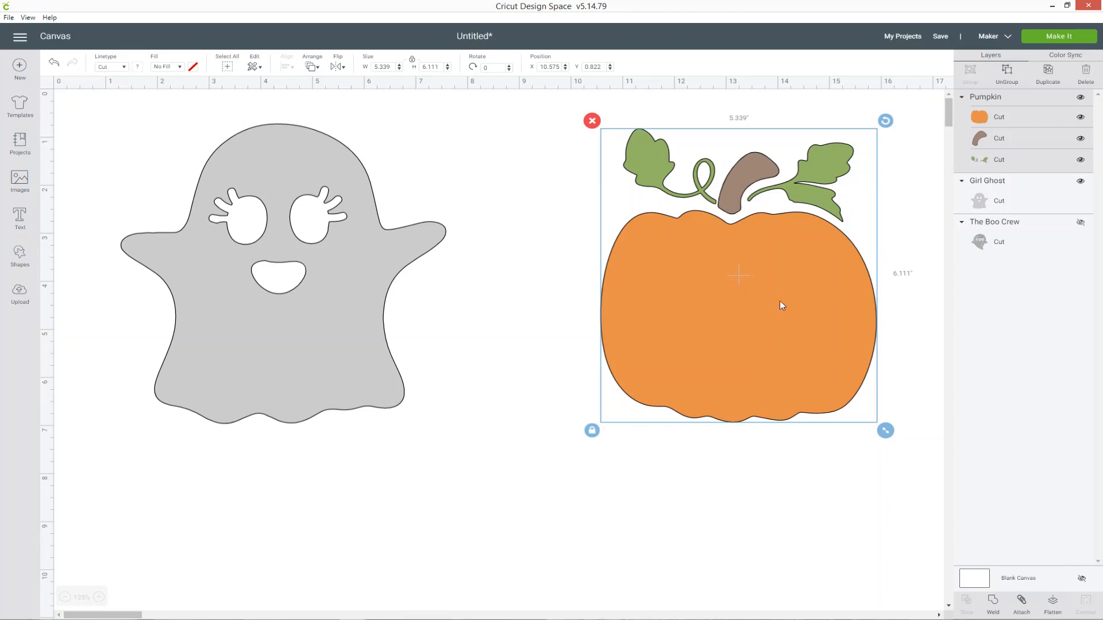
{"action": "left_click", "coordinate": [1080, 97]}
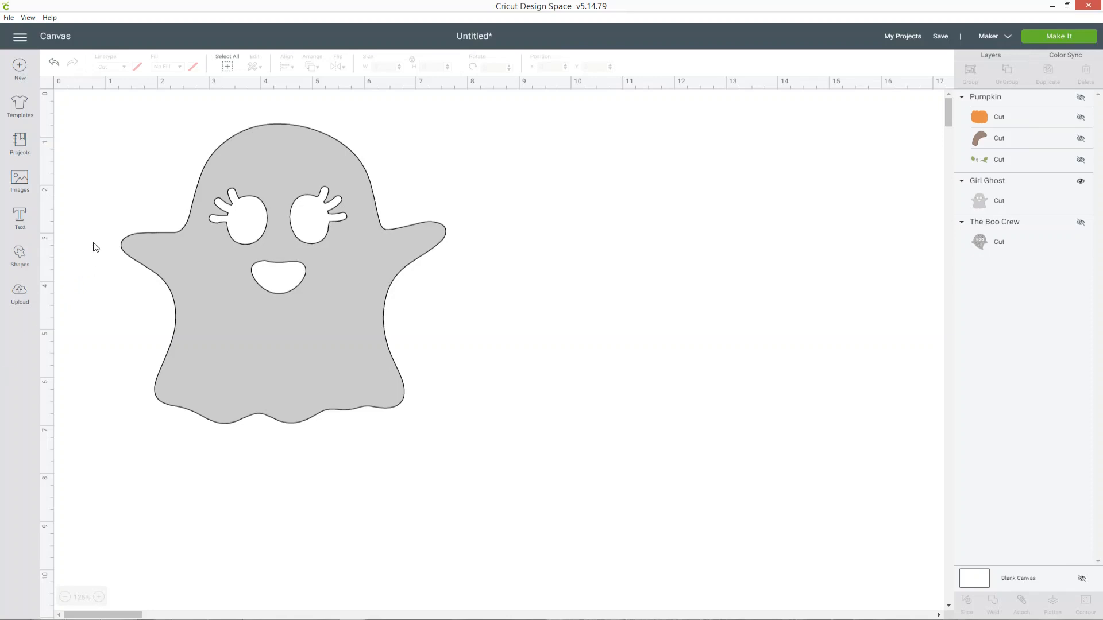
{"action": "left_click", "coordinate": [20, 217]}
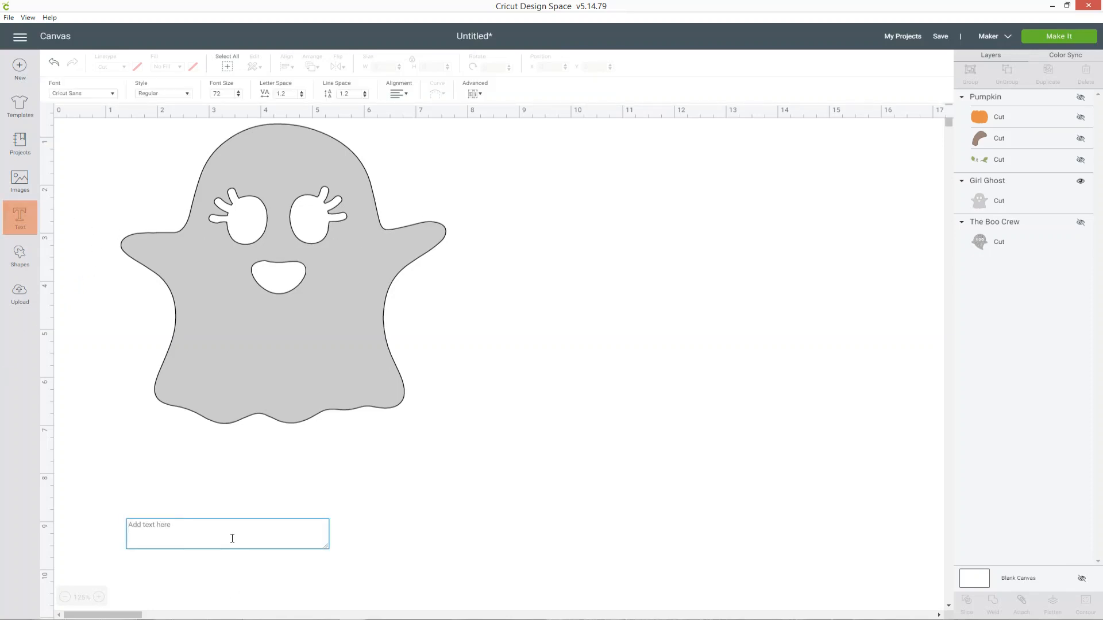
{"action": "type", "text": "Mary"}
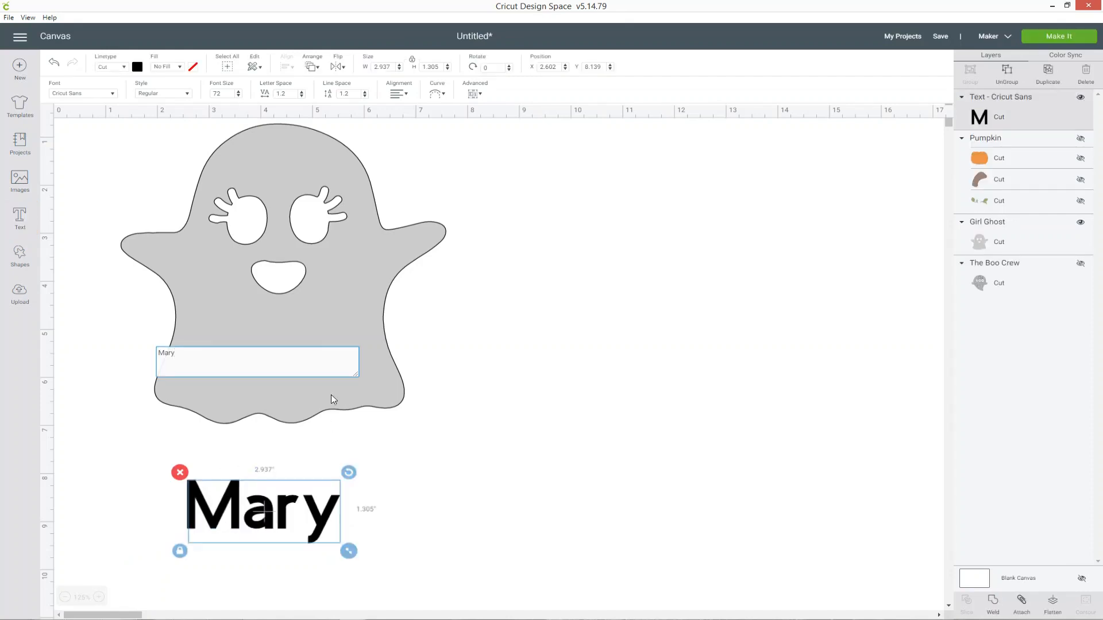
Step: Set the name text's font to Halloween Pumpkin, finding it by searching the fonts for "pumpkin"
{"action": "double_click", "coordinate": [167, 353]}
{"action": "left_click", "coordinate": [113, 96]}
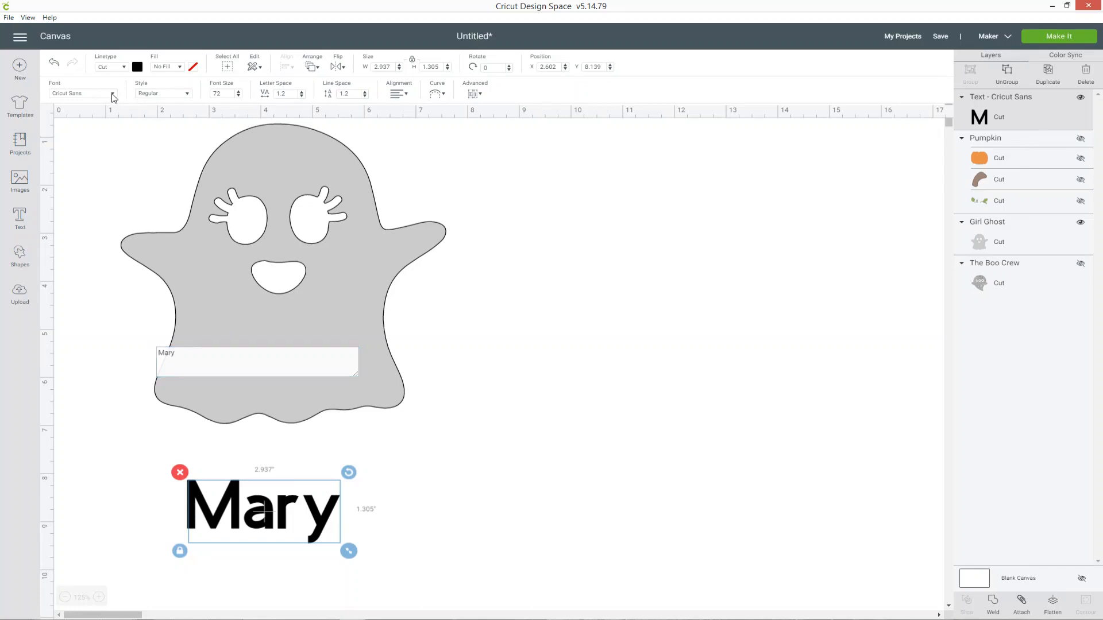
{"action": "scroll", "coordinate": [514, 147], "scroll_direction": "down", "scroll_amount": 5}
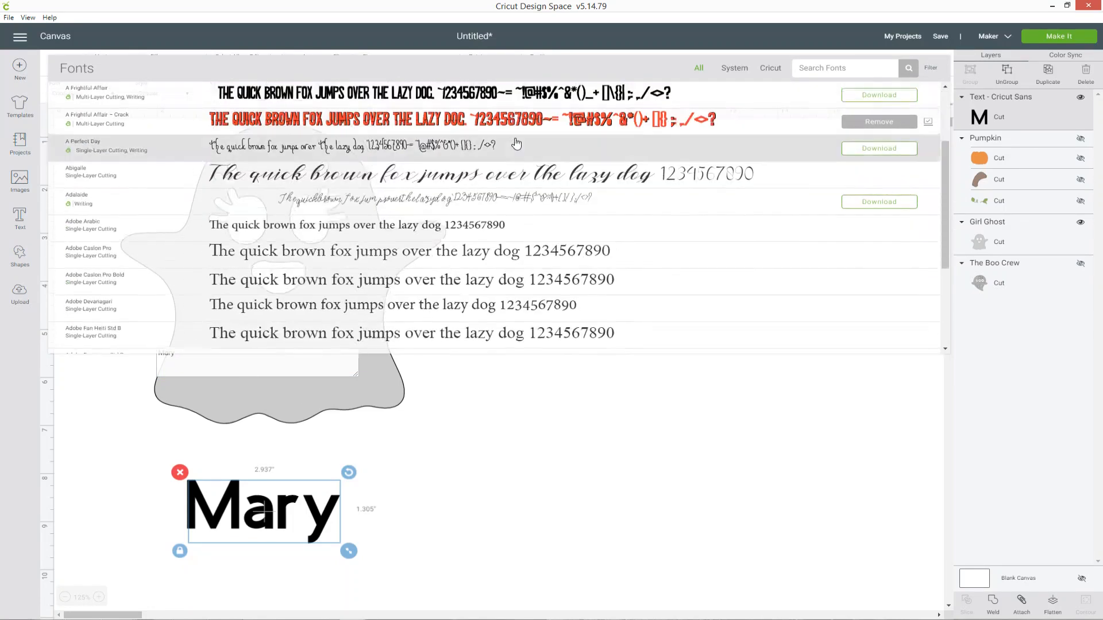
{"action": "scroll", "coordinate": [516, 144], "scroll_direction": "down", "scroll_amount": 1}
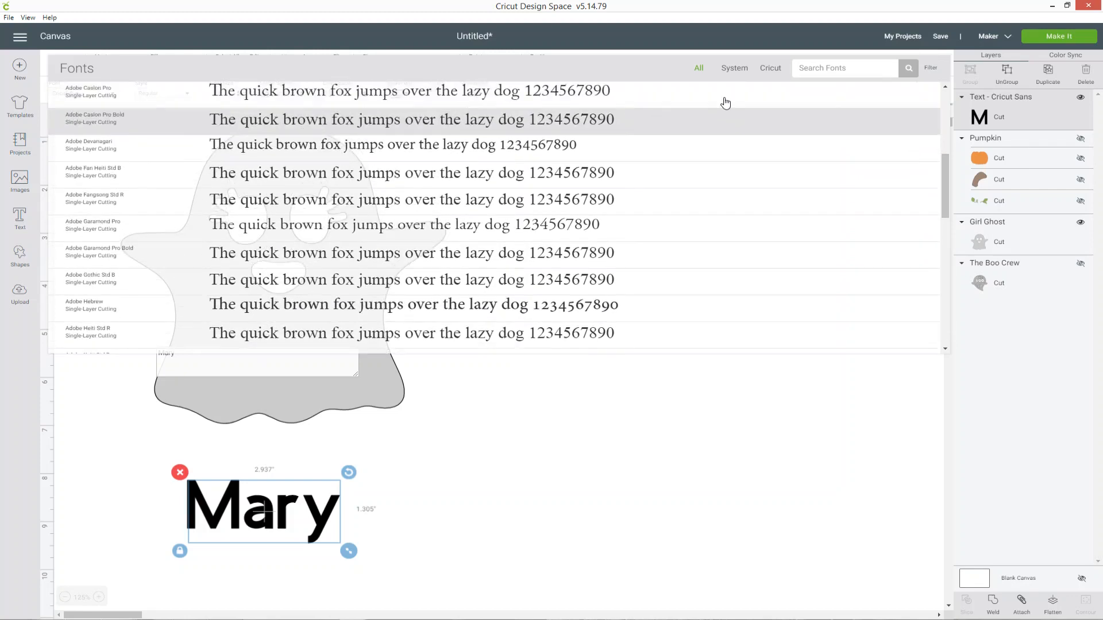
{"action": "left_click", "coordinate": [807, 69]}
{"action": "type", "text": "pumpkin"}
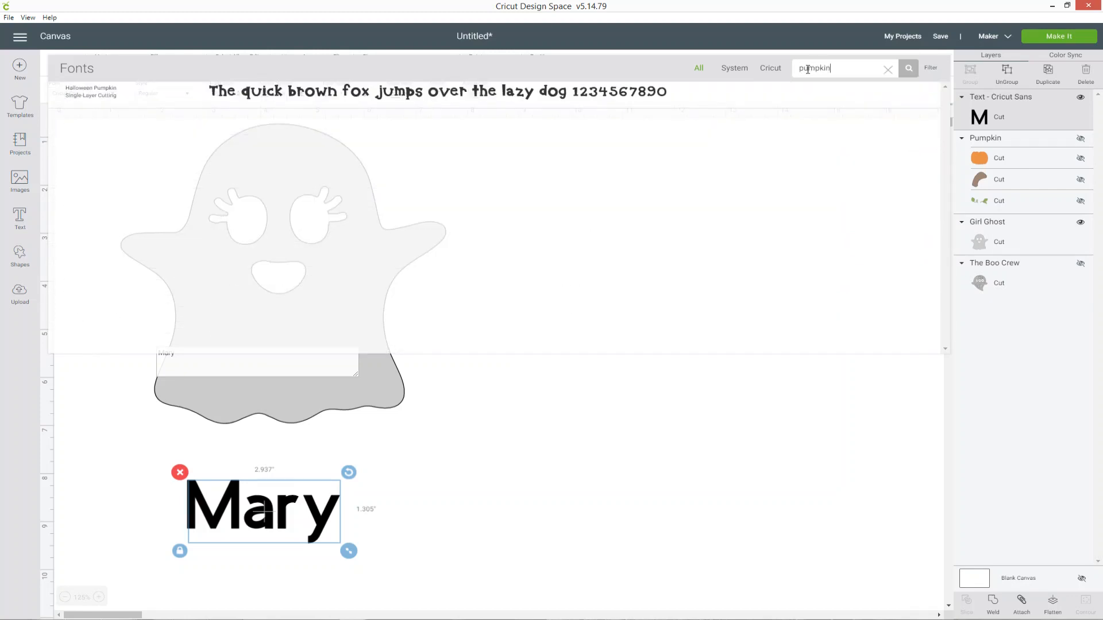
{"action": "left_click", "coordinate": [617, 102]}
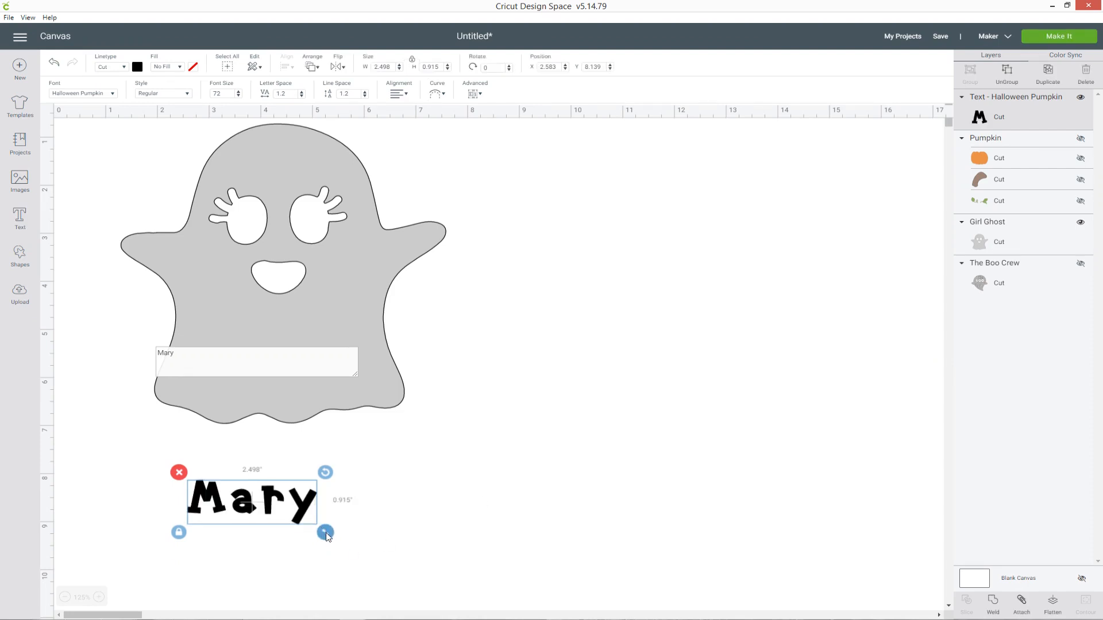
Step: Resize the name to about 3.57 by 1.31 inches and place it across the ghost's lower body
{"action": "left_click_drag", "start_coordinate": [325, 532], "coordinate": [414, 561]}
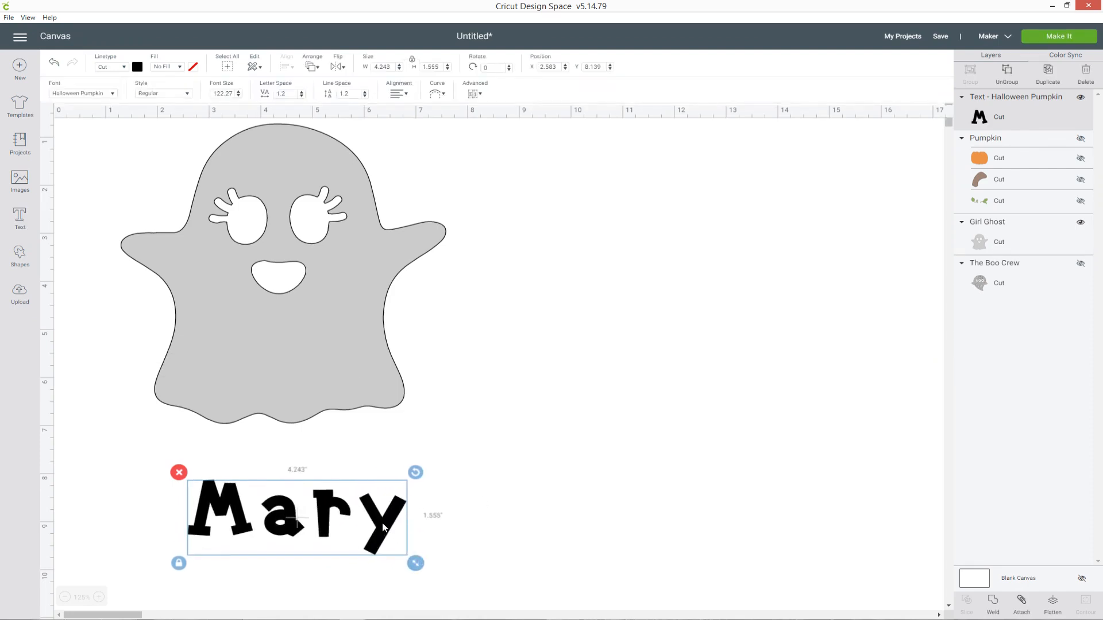
{"action": "left_click_drag", "start_coordinate": [321, 511], "coordinate": [312, 354]}
{"action": "left_click_drag", "start_coordinate": [405, 404], "coordinate": [350, 365]}
{"action": "left_click", "coordinate": [546, 345]}
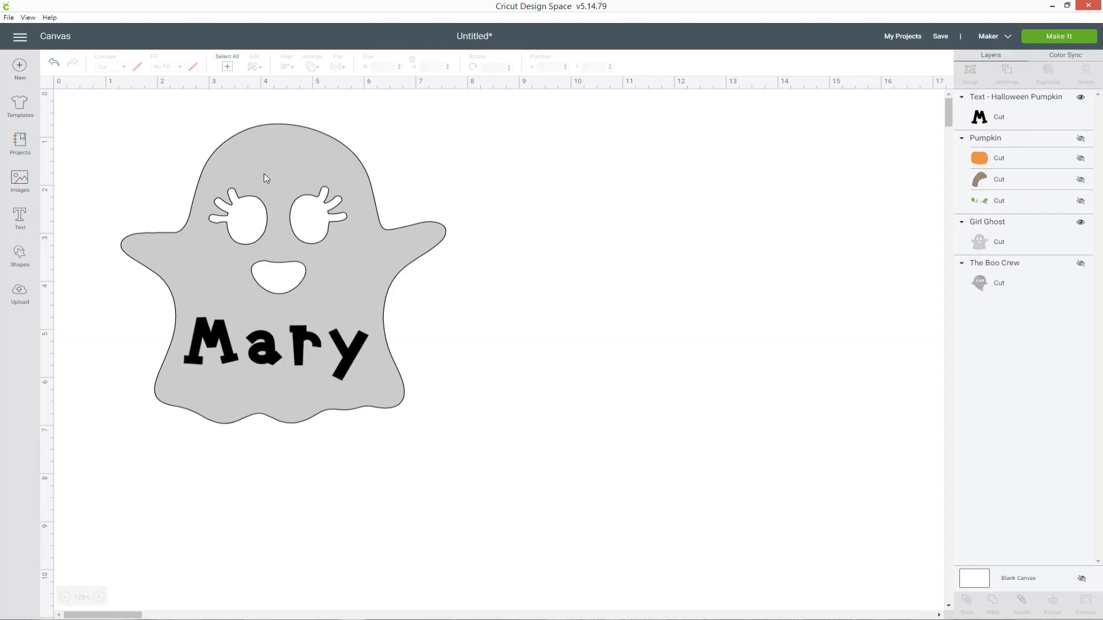
Step: Slice the name out of the ghost and hide the black and grey name pieces so the cutout shows
{"action": "left_click_drag", "start_coordinate": [92, 107], "coordinate": [516, 479]}
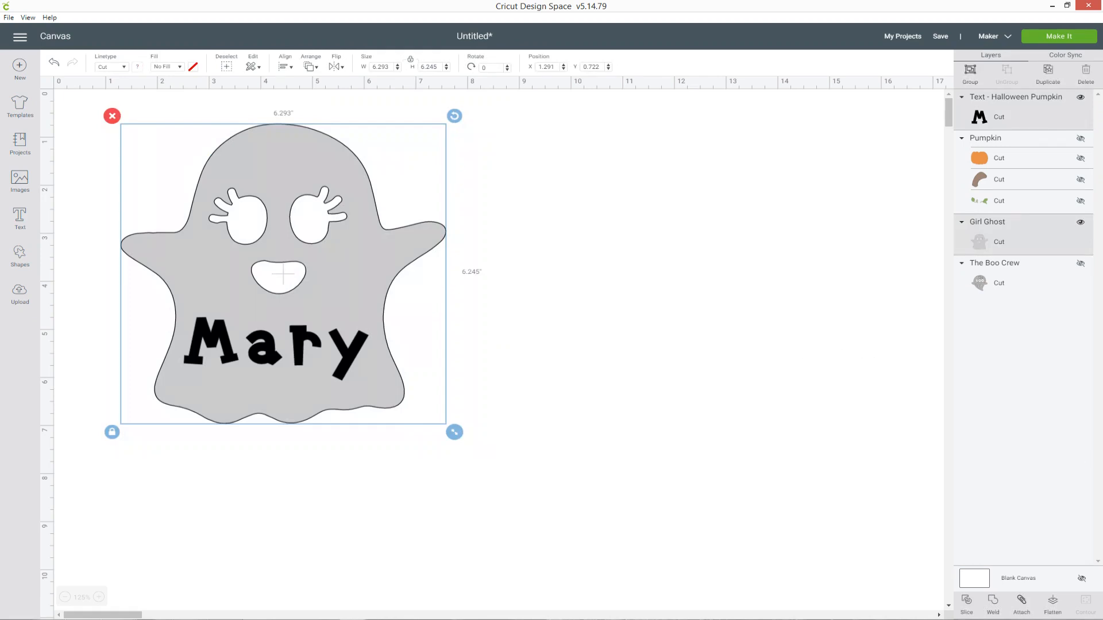
{"action": "left_click", "coordinate": [968, 607]}
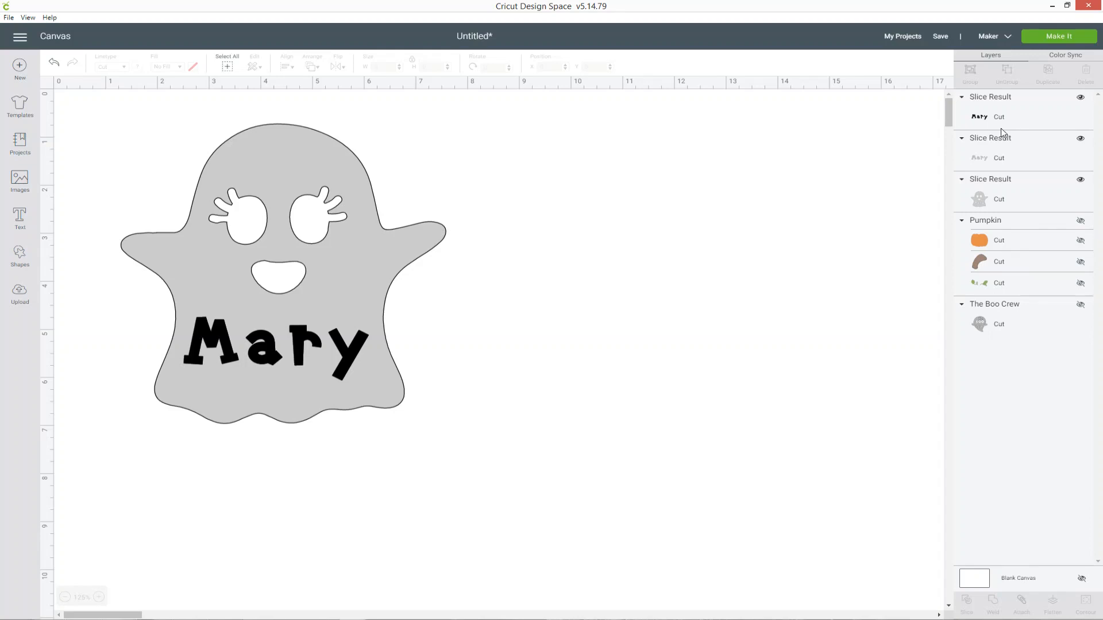
{"action": "left_click", "coordinate": [1034, 107]}
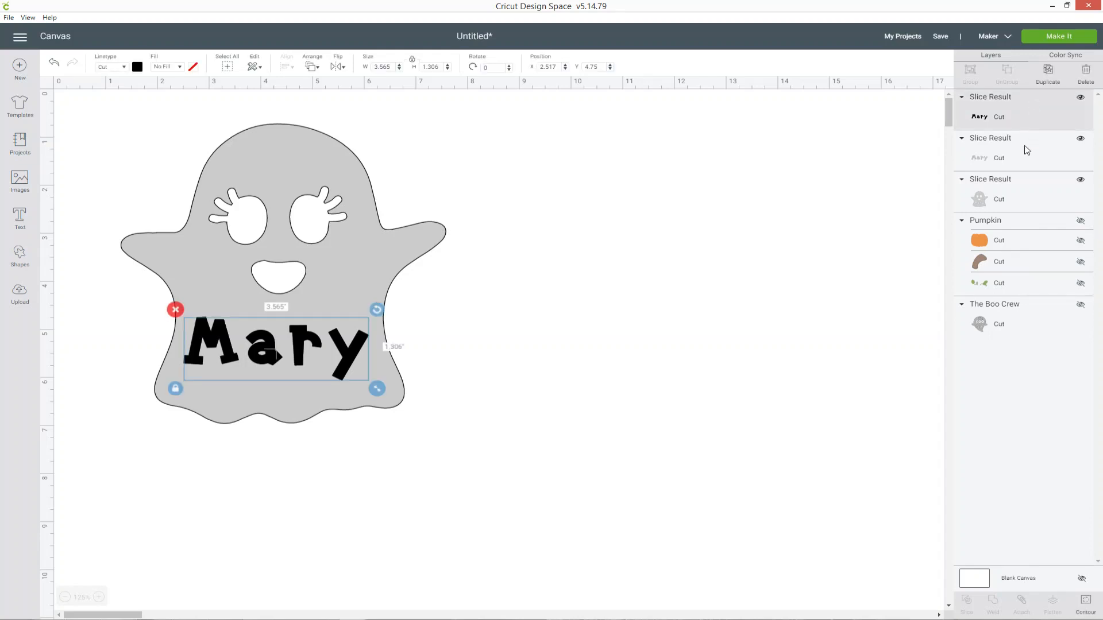
{"action": "left_click", "coordinate": [1027, 148]}
{"action": "left_click", "coordinate": [1031, 201]}
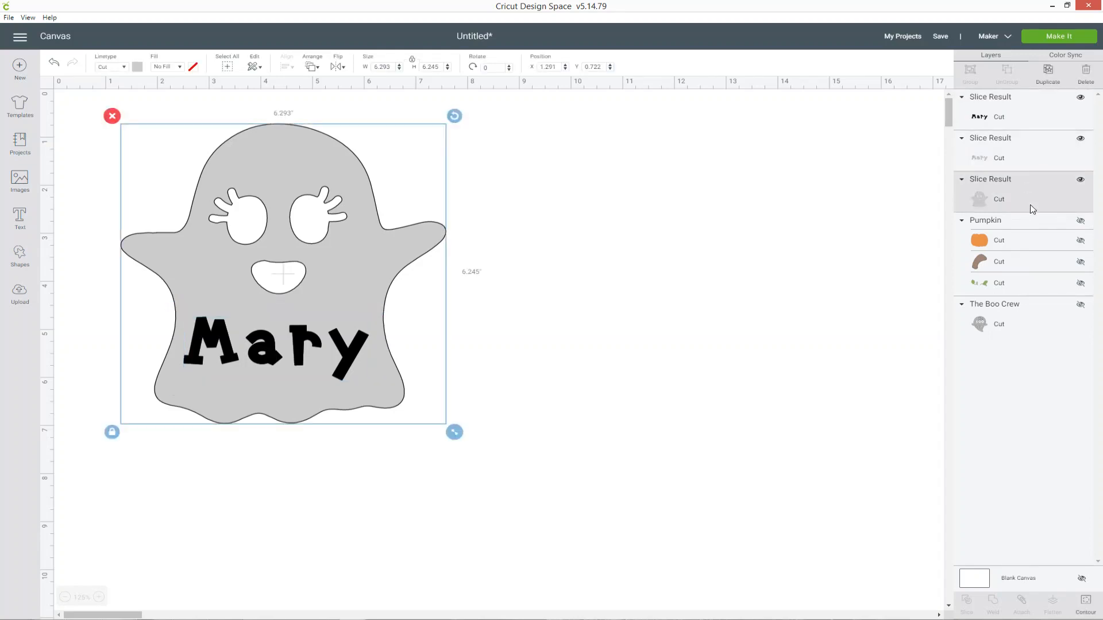
{"action": "left_click", "coordinate": [1040, 120]}
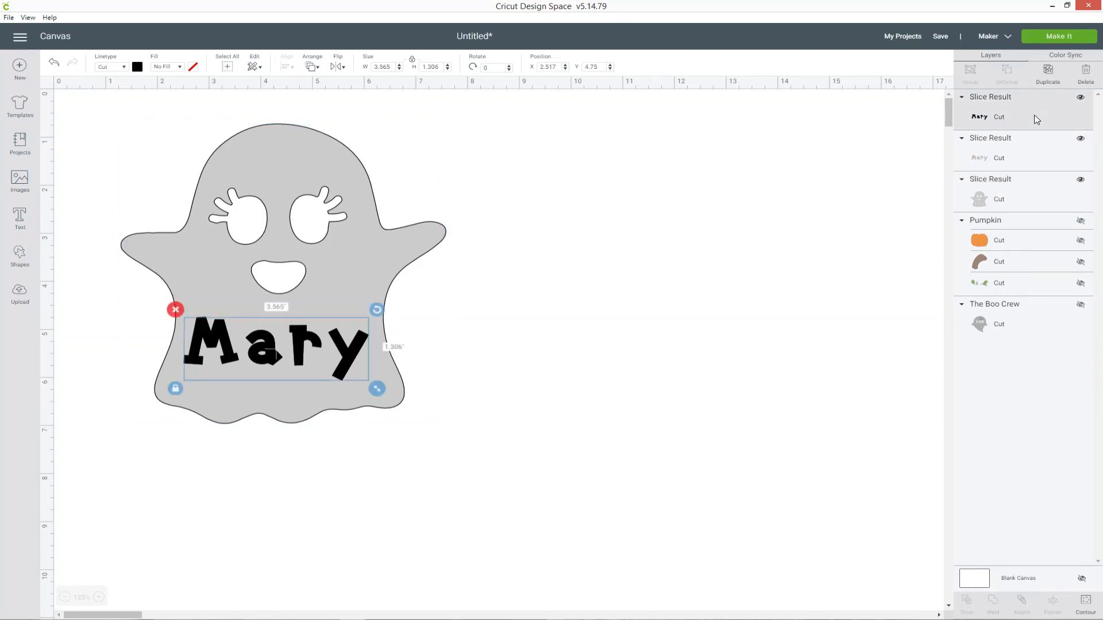
{"action": "left_click", "coordinate": [1080, 97]}
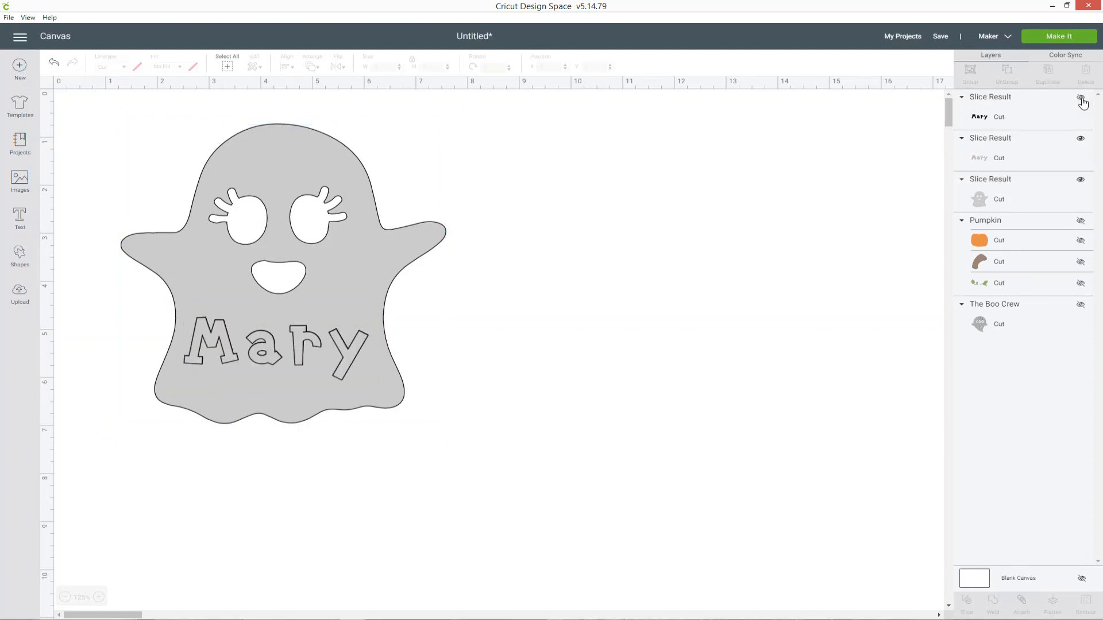
{"action": "left_click", "coordinate": [1081, 138]}
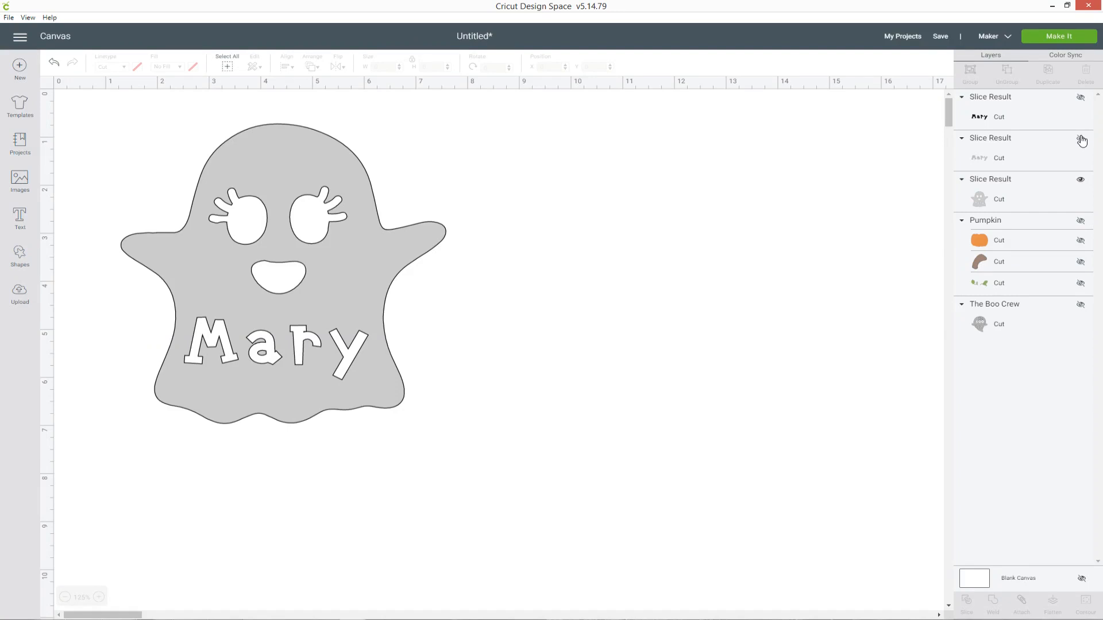
Step: Preview the sliced ghost on the cutting mat and return to the canvas
{"action": "left_click", "coordinate": [1042, 199]}
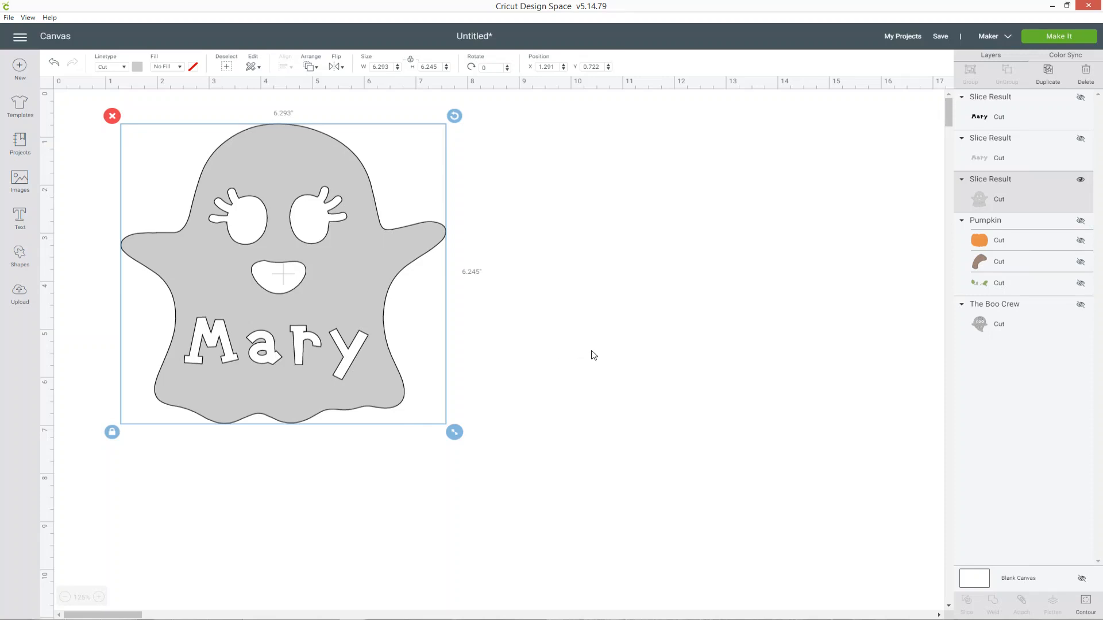
{"action": "left_click", "coordinate": [1051, 38]}
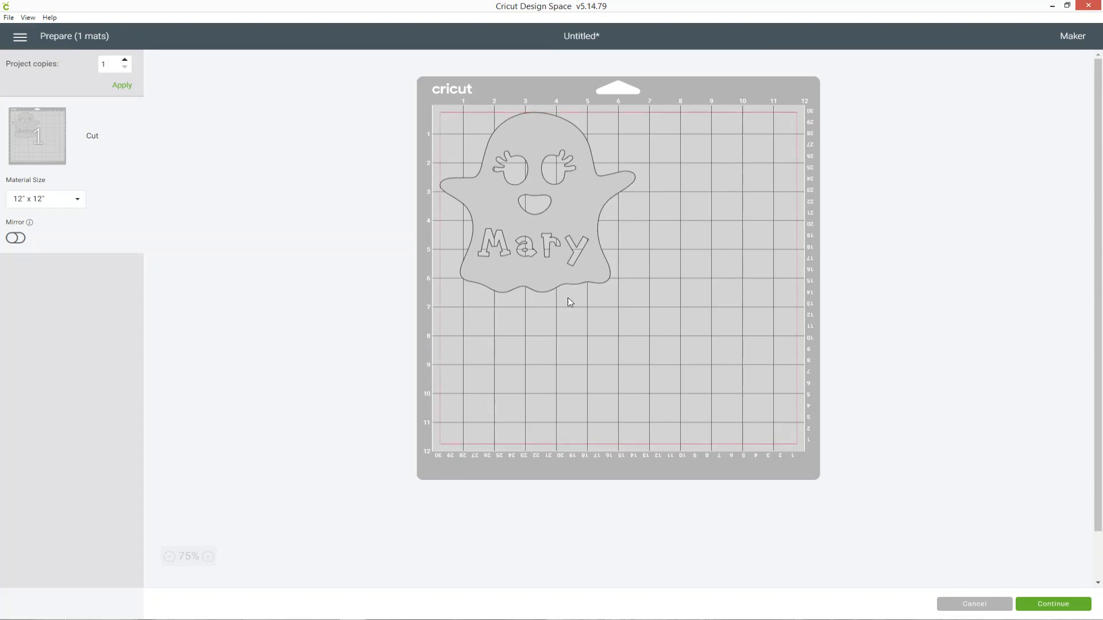
{"action": "left_click", "coordinate": [951, 606]}
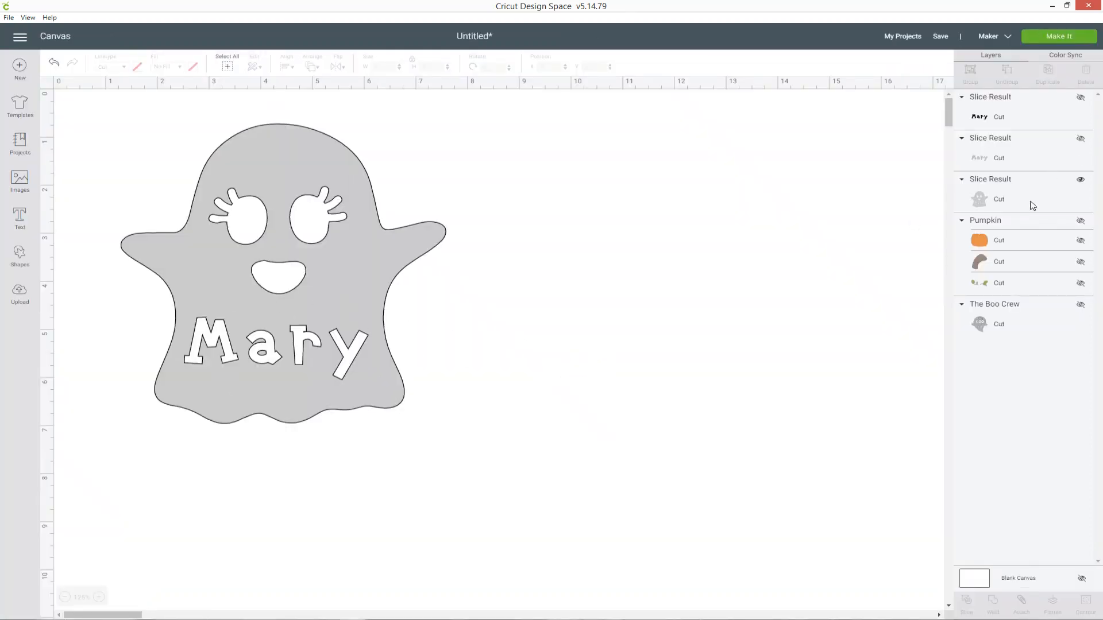
Step: Show the pumpkin group and move it to the front of the layer order, above the slice results
{"action": "left_click", "coordinate": [1056, 226]}
{"action": "left_click", "coordinate": [1080, 221]}
{"action": "left_click_drag", "start_coordinate": [1021, 219], "coordinate": [1041, 133]}
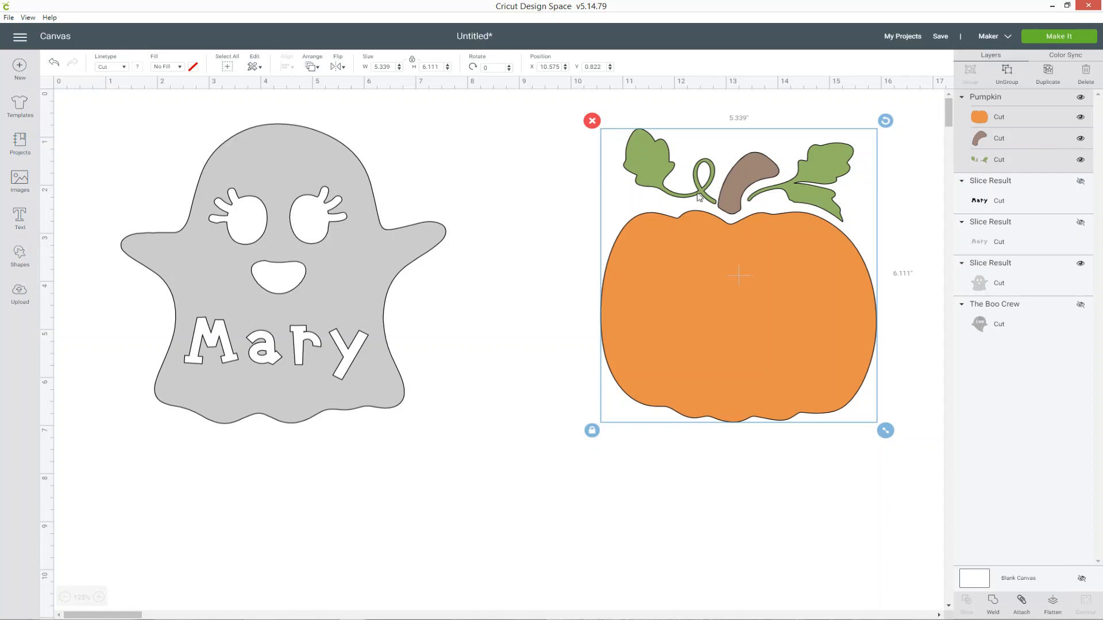
Step: Add a second text object with the same first name and set its font to Angel Heart
{"action": "left_click", "coordinate": [19, 218]}
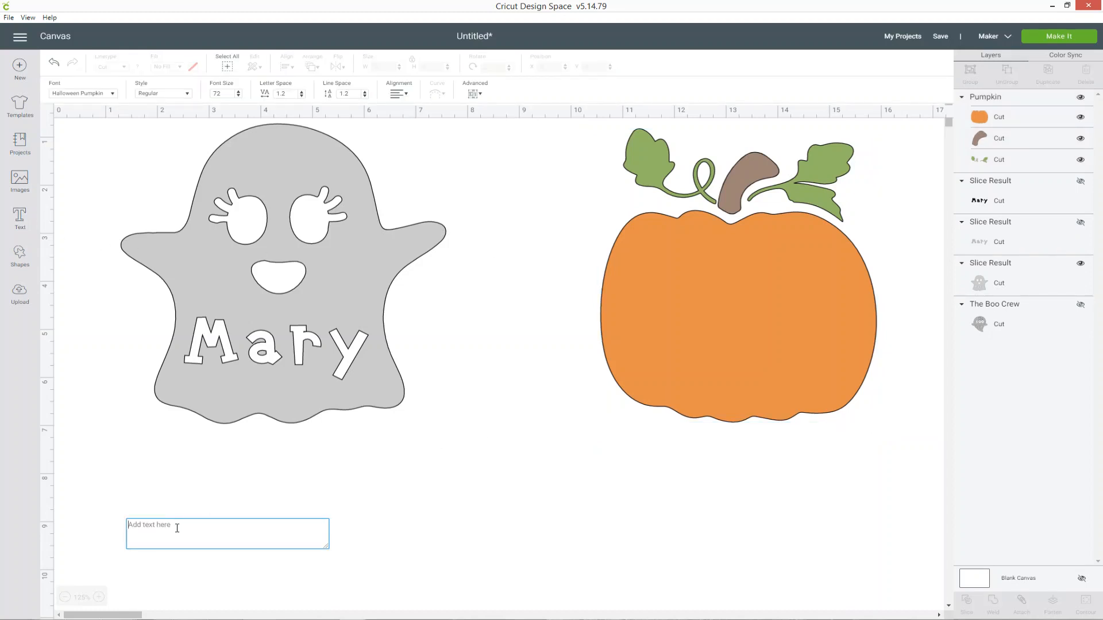
{"action": "type", "text": "Mary"}
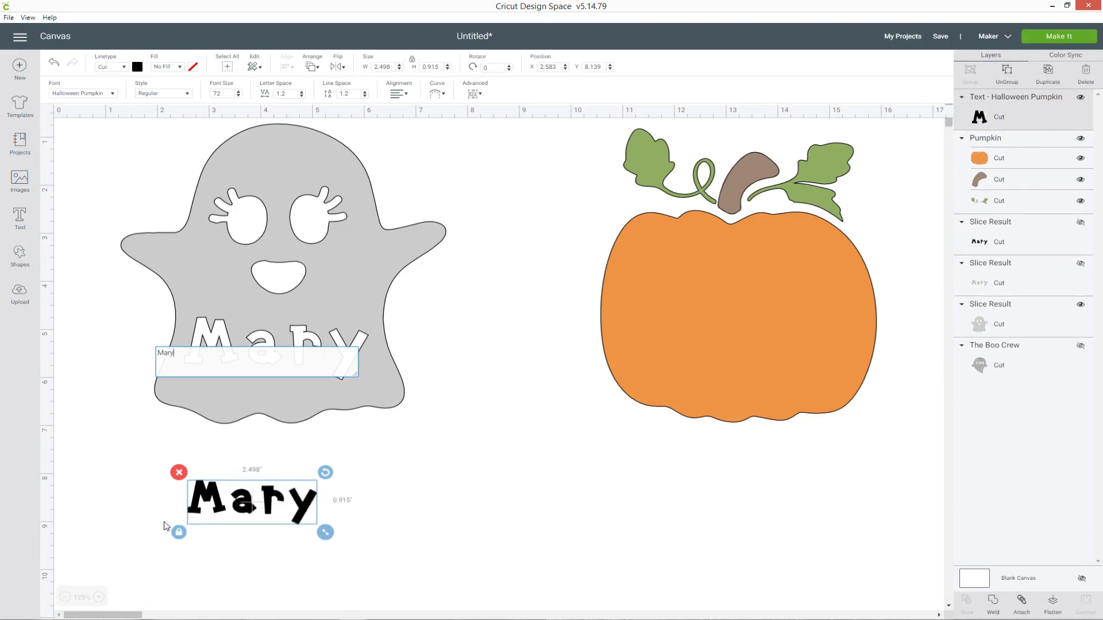
{"action": "left_click_drag", "start_coordinate": [194, 351], "coordinate": [156, 352]}
{"action": "left_click", "coordinate": [112, 94]}
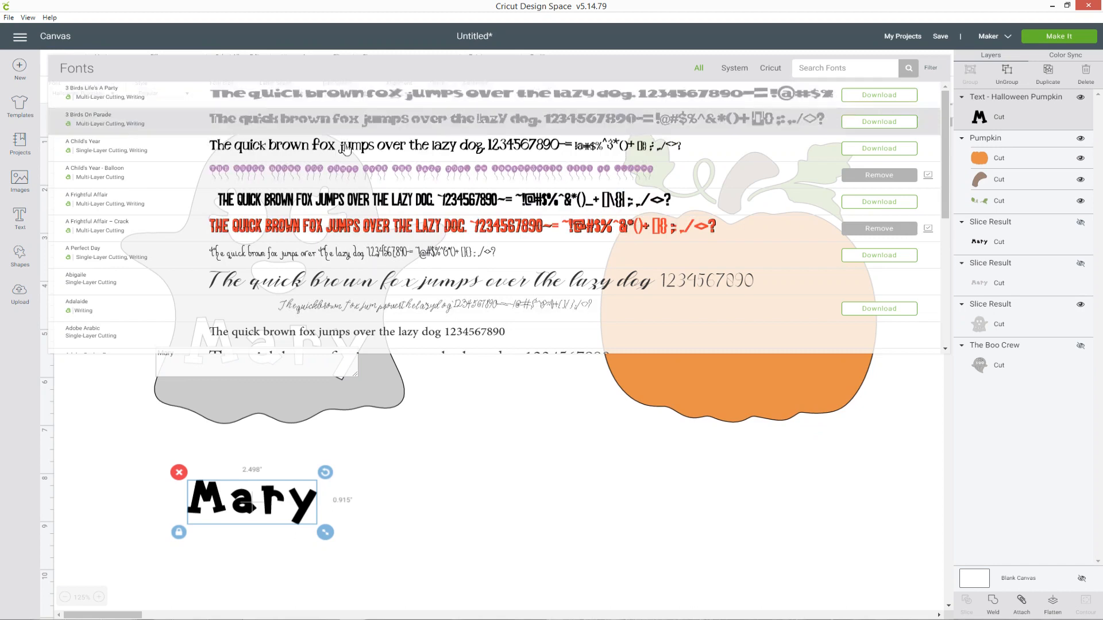
{"action": "scroll", "coordinate": [333, 140], "scroll_direction": "down", "scroll_amount": 6}
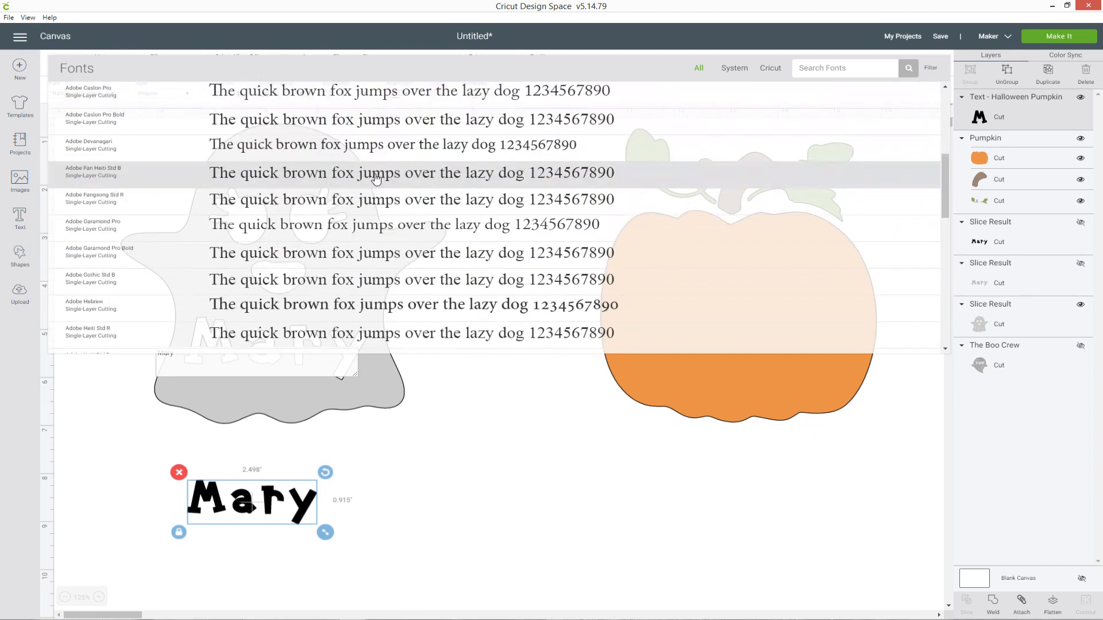
{"action": "scroll", "coordinate": [377, 178], "scroll_direction": "down", "scroll_amount": 3}
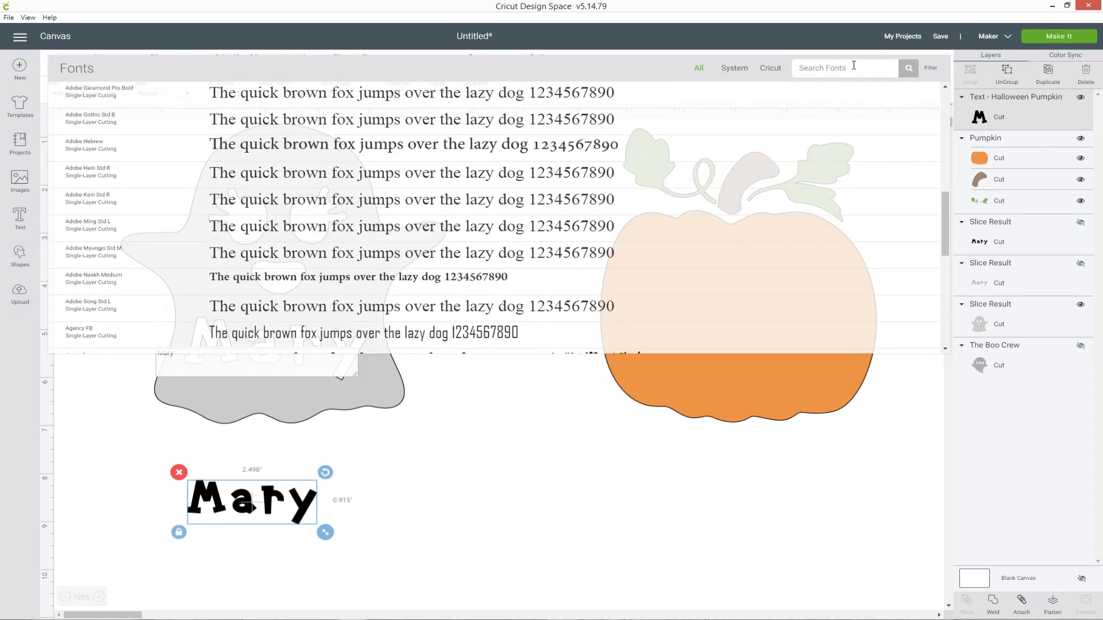
{"action": "type", "text": "angel"}
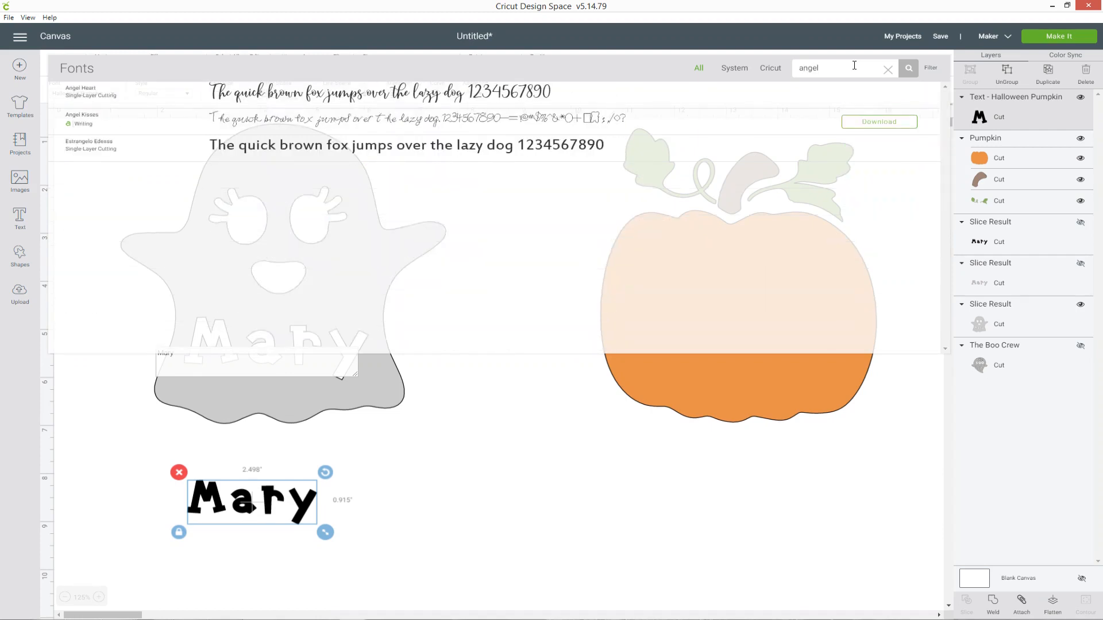
{"action": "left_click", "coordinate": [285, 103]}
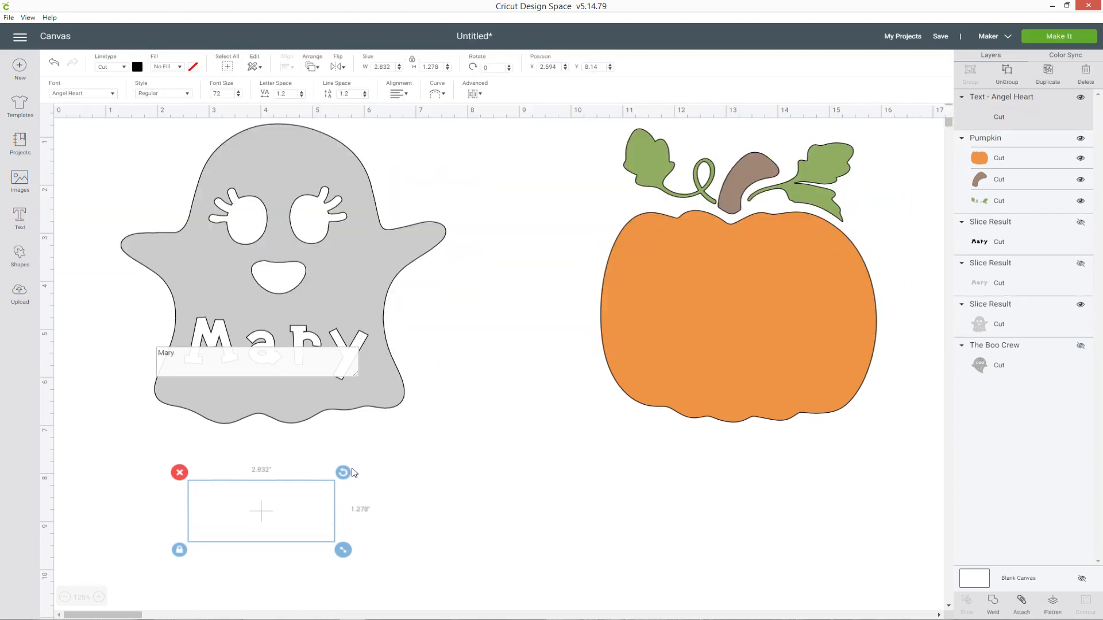
Step: Enlarge the script name to about 4.33 by 1.96 inches and place it on the empty canvas beside the pumpkin
{"action": "left_click_drag", "start_coordinate": [325, 514], "coordinate": [774, 278]}
{"action": "left_click_drag", "start_coordinate": [766, 359], "coordinate": [833, 342]}
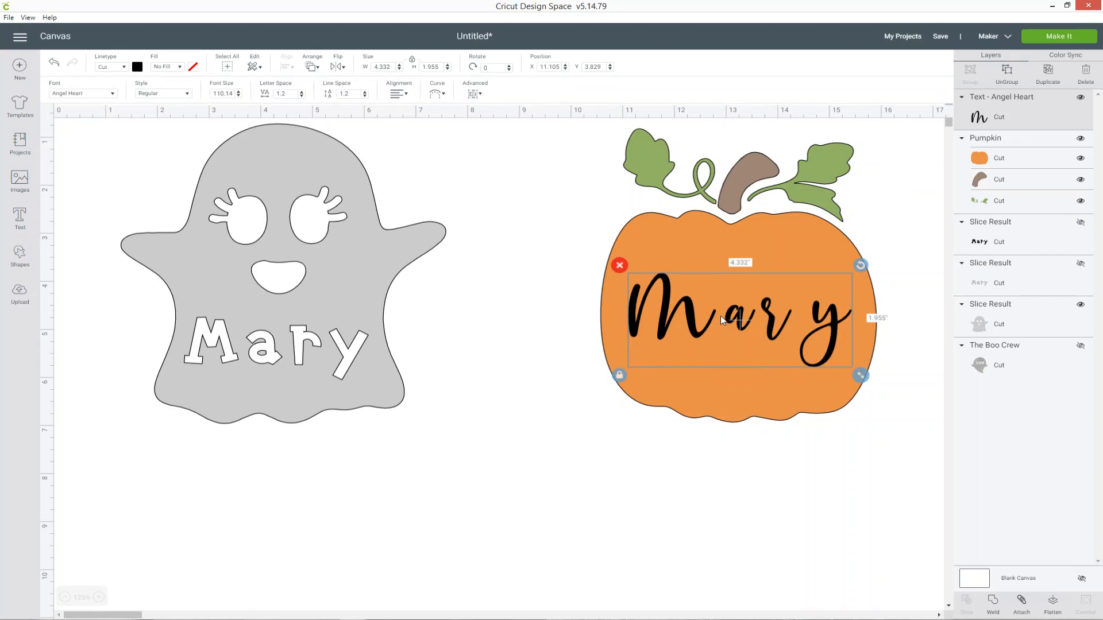
{"action": "left_click_drag", "start_coordinate": [130, 614], "coordinate": [156, 615]}
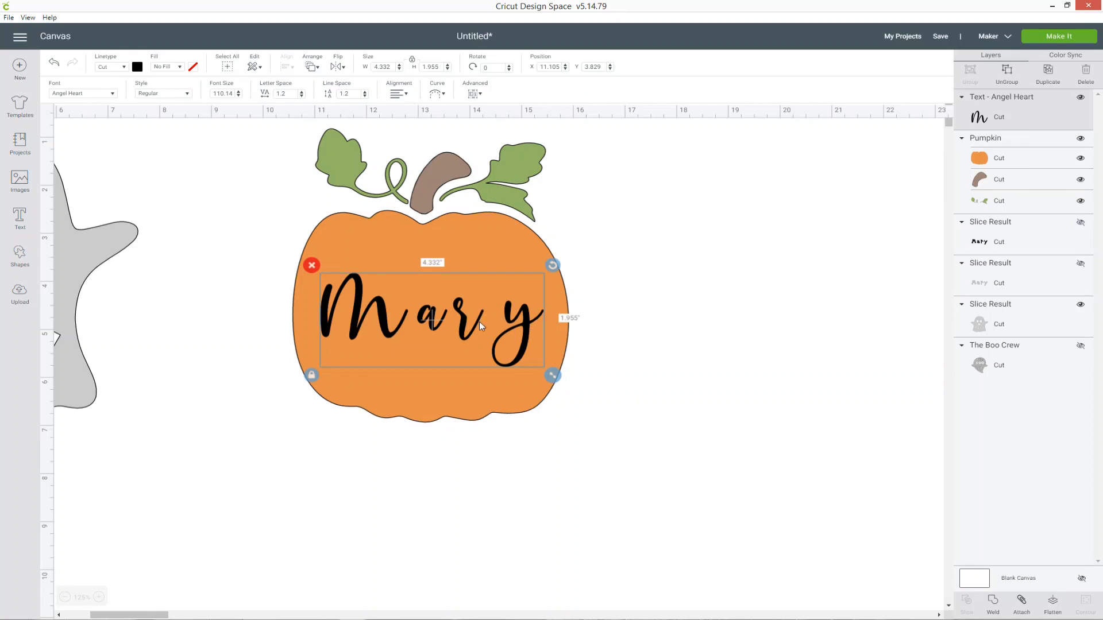
{"action": "left_click_drag", "start_coordinate": [472, 327], "coordinate": [760, 288]}
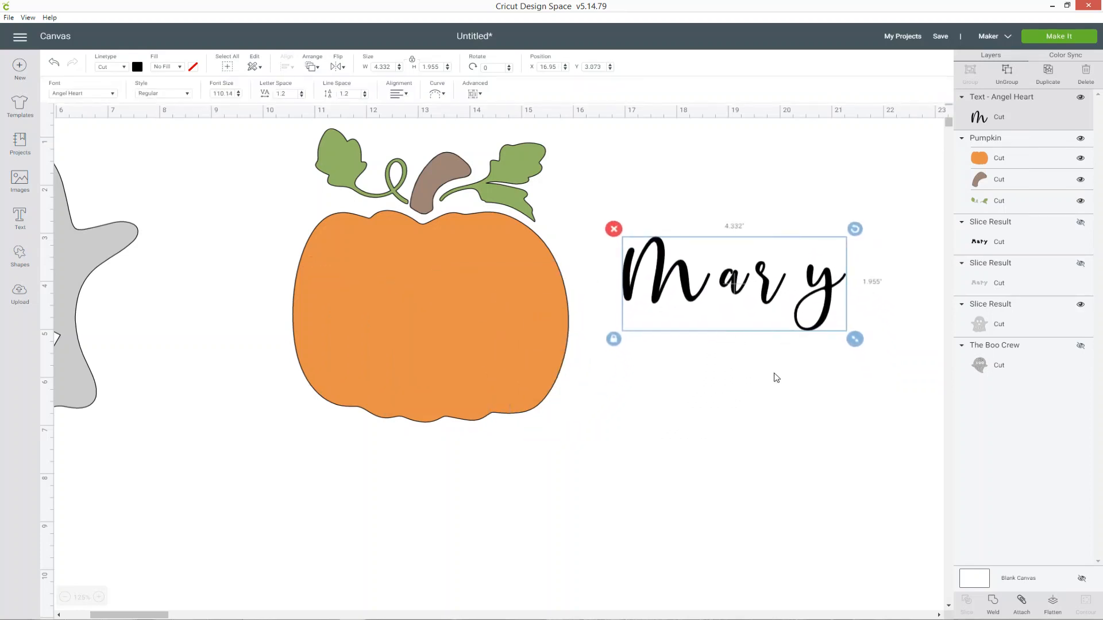
Step: Ungroup the script name beside the pumpkin into separate letters
{"action": "right_click", "coordinate": [754, 279]}
{"action": "left_click", "coordinate": [739, 285]}
{"action": "right_click", "coordinate": [738, 285]}
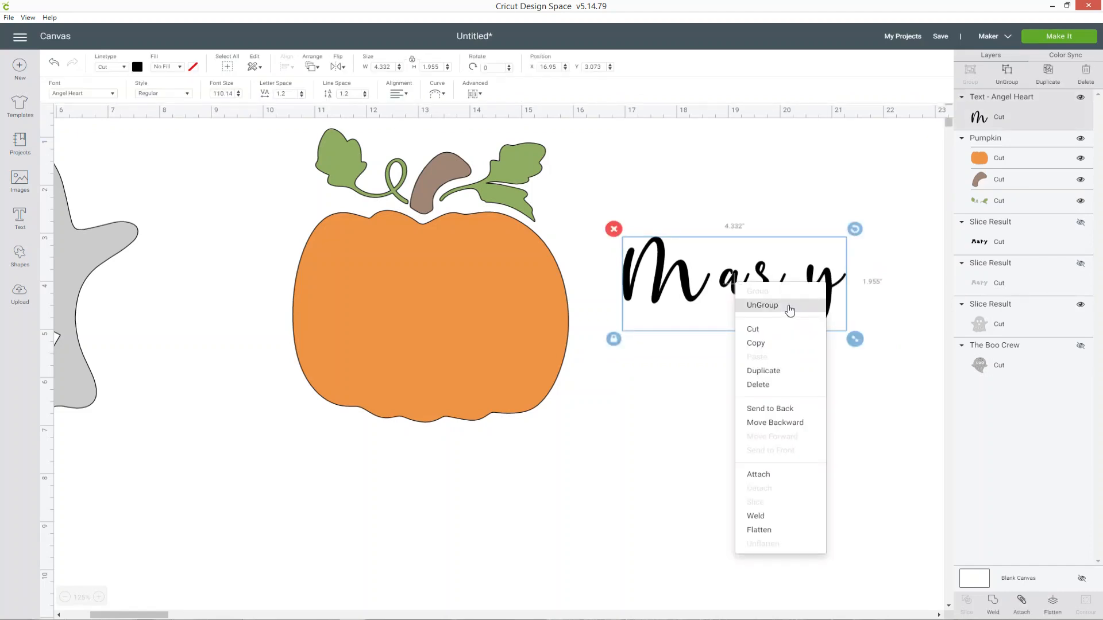
{"action": "left_click", "coordinate": [581, 382]}
{"action": "left_click", "coordinate": [667, 279]}
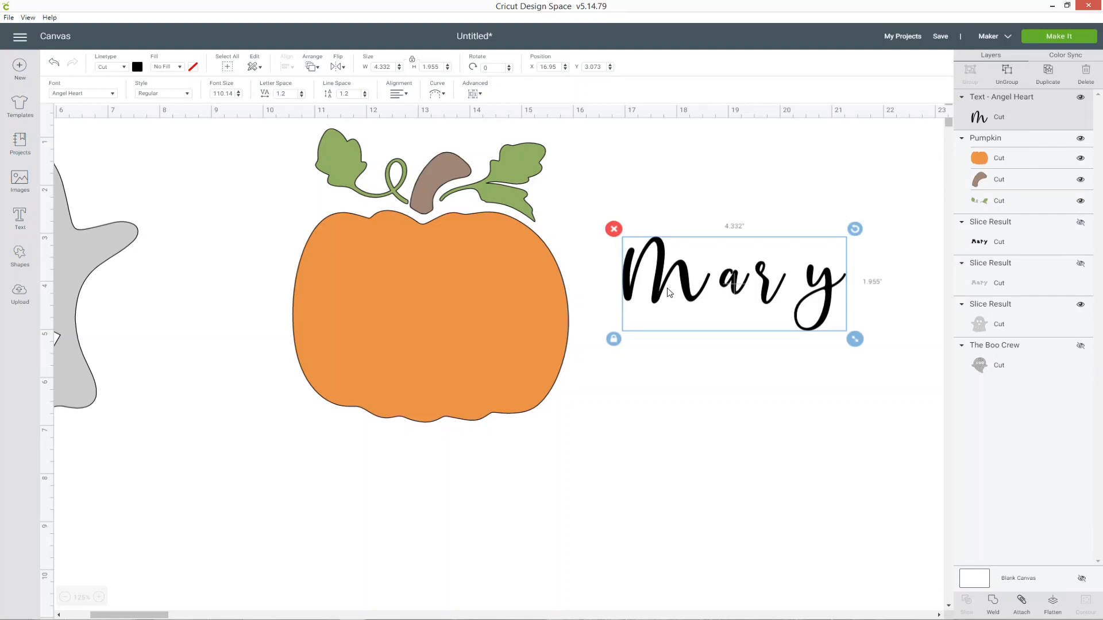
{"action": "left_click", "coordinate": [1007, 72]}
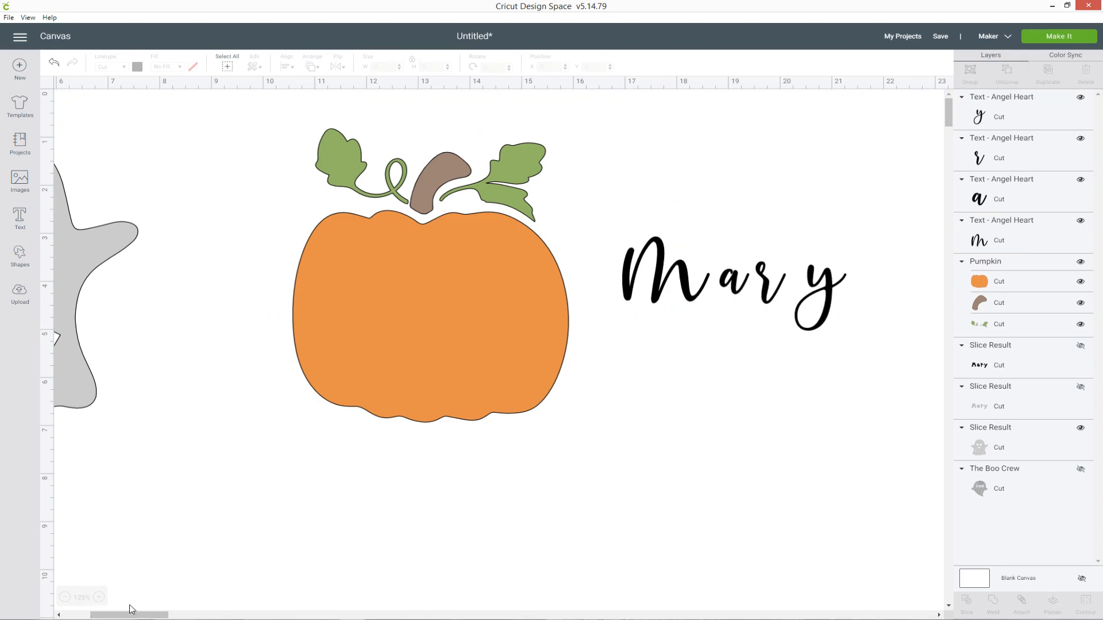
Step: Move the script letters beside the pumpkin together until they connect, and weld all four into a single shape
{"action": "left_click", "coordinate": [99, 597]}
{"action": "left_click", "coordinate": [99, 597]}
{"action": "left_click_drag", "start_coordinate": [117, 617], "coordinate": [151, 616]}
{"action": "left_click", "coordinate": [572, 372]}
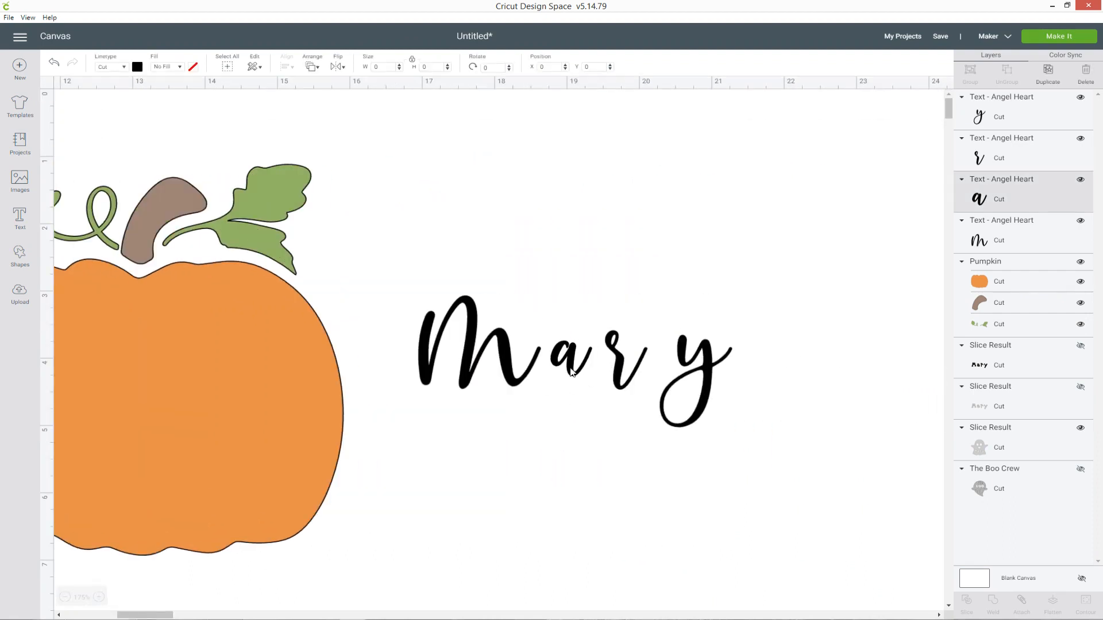
{"action": "left_click_drag", "start_coordinate": [613, 383], "coordinate": [583, 386]}
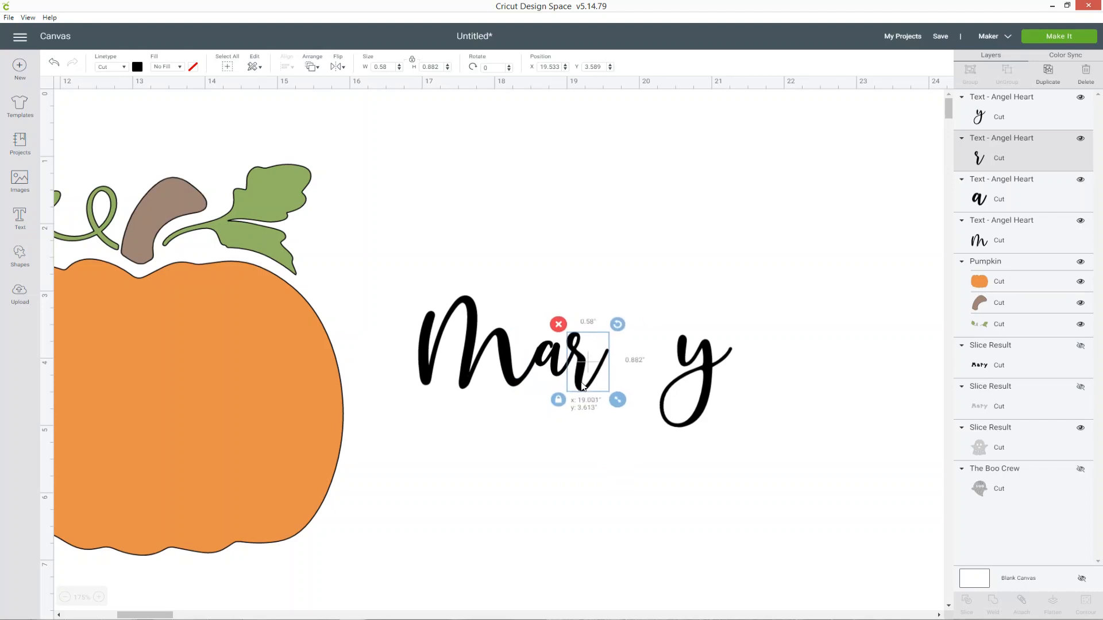
{"action": "left_click_drag", "start_coordinate": [714, 369], "coordinate": [641, 375]}
{"action": "left_click", "coordinate": [743, 391]}
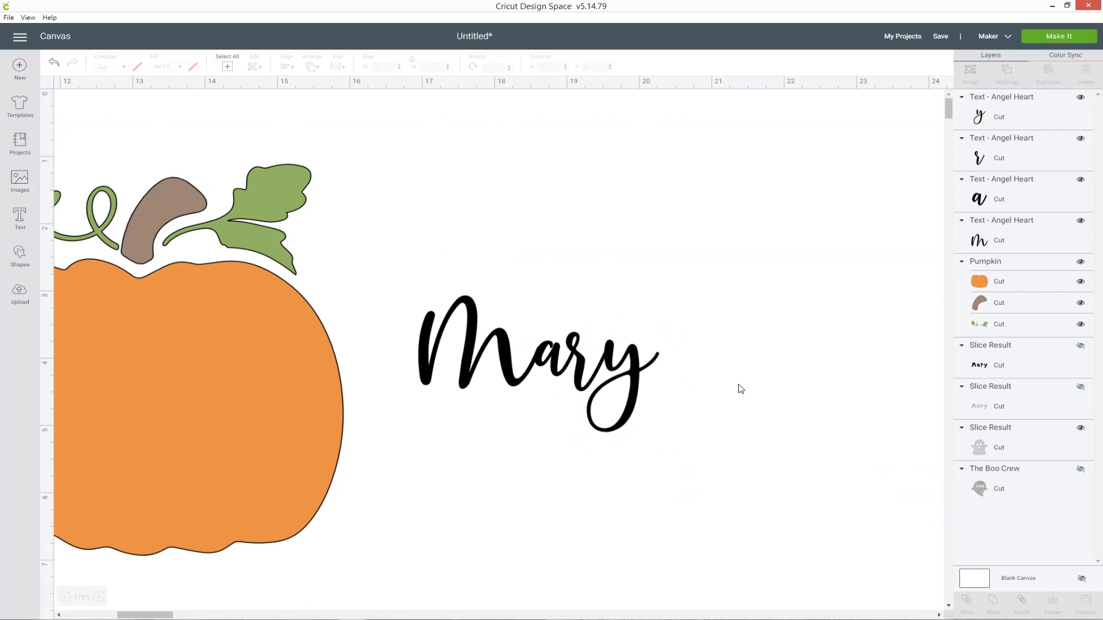
{"action": "left_click_drag", "start_coordinate": [393, 267], "coordinate": [743, 487]}
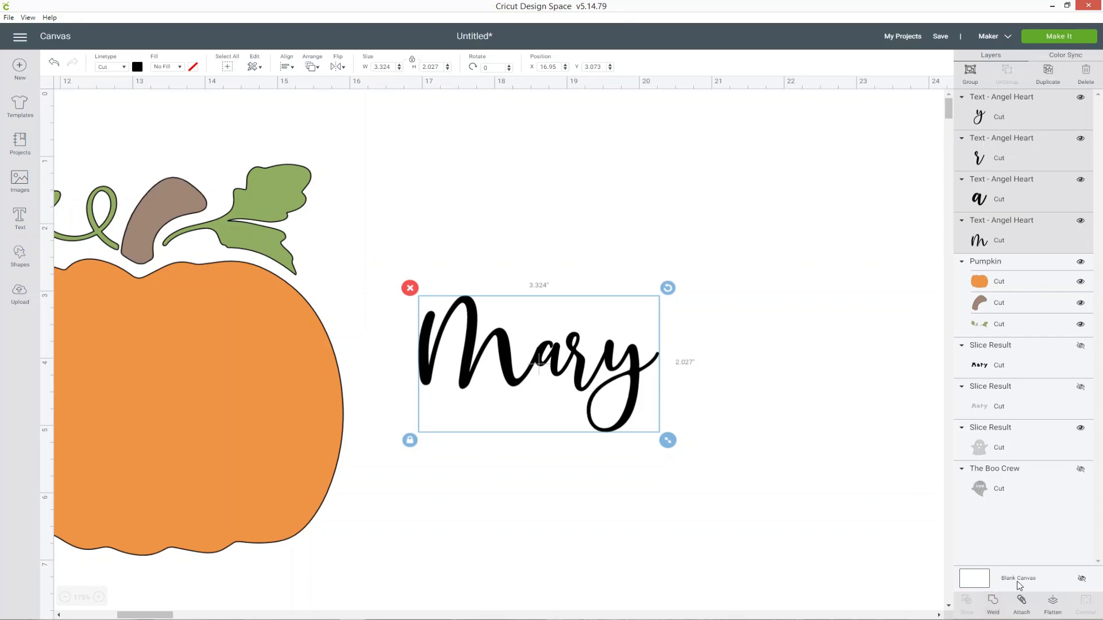
{"action": "left_click", "coordinate": [993, 607]}
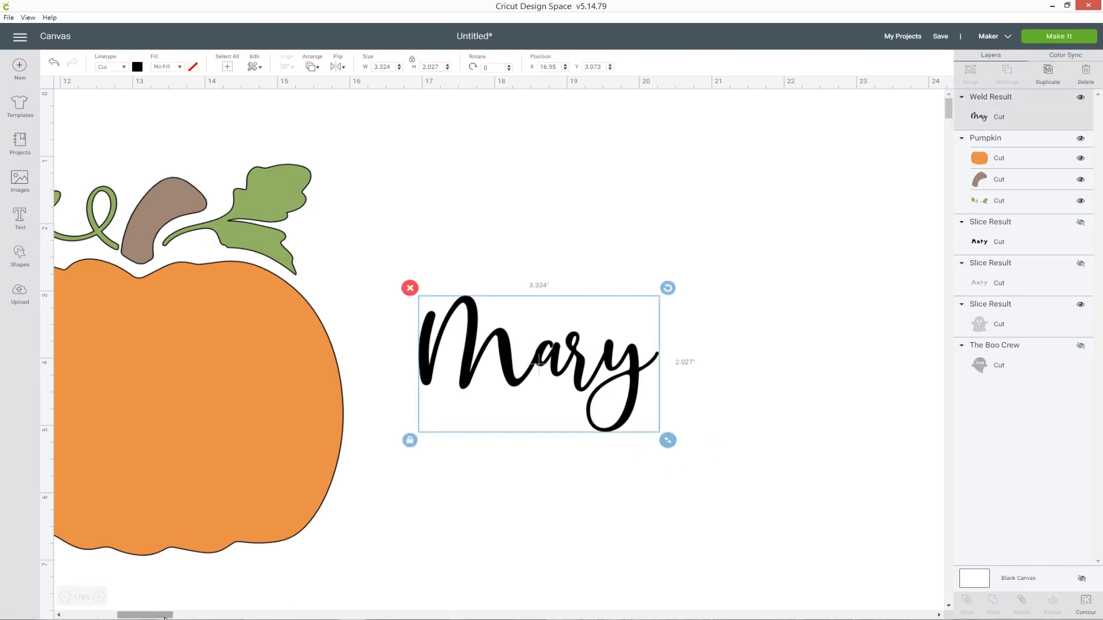
Step: Place the welded name on the middle of the pumpkin body and enlarge it to about 4.22 by 2.57 inches
{"action": "left_click_drag", "start_coordinate": [145, 615], "coordinate": [128, 614]}
{"action": "left_click_drag", "start_coordinate": [701, 386], "coordinate": [294, 422]}
{"action": "left_click_drag", "start_coordinate": [518, 477], "coordinate": [574, 508]}
{"action": "left_click_drag", "start_coordinate": [536, 431], "coordinate": [514, 414]}
{"action": "left_click_drag", "start_coordinate": [553, 493], "coordinate": [562, 498]}
{"action": "left_click_drag", "start_coordinate": [518, 443], "coordinate": [525, 451]}
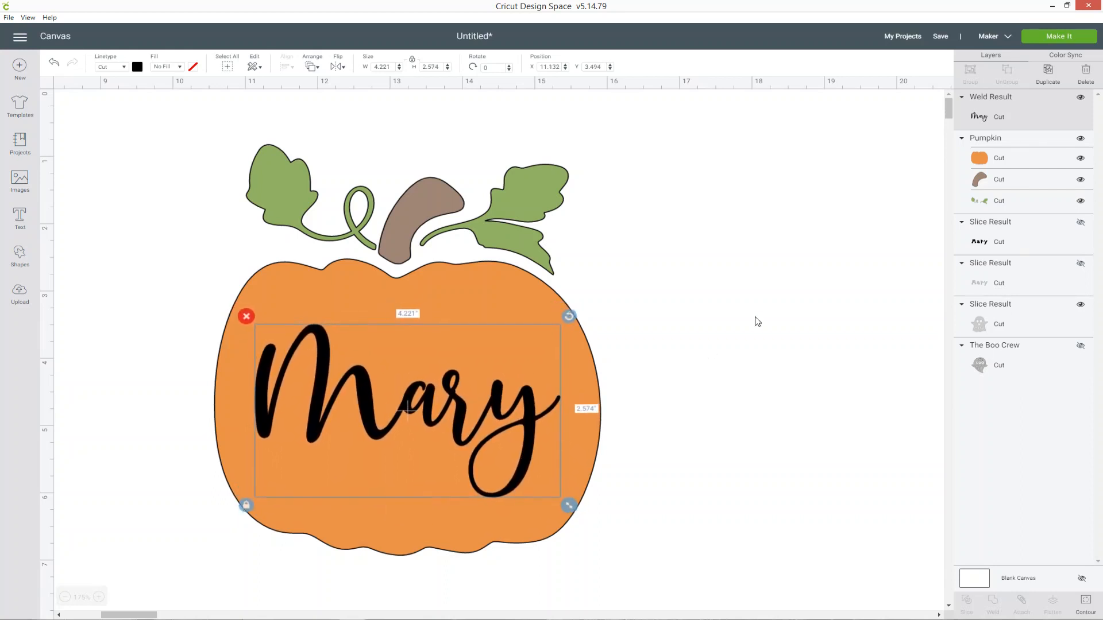
Step: Ungroup the pumpkin image into separate body, stem and leaves layers
{"action": "left_click", "coordinate": [756, 319]}
{"action": "left_click_drag", "start_coordinate": [124, 101], "coordinate": [733, 587]}
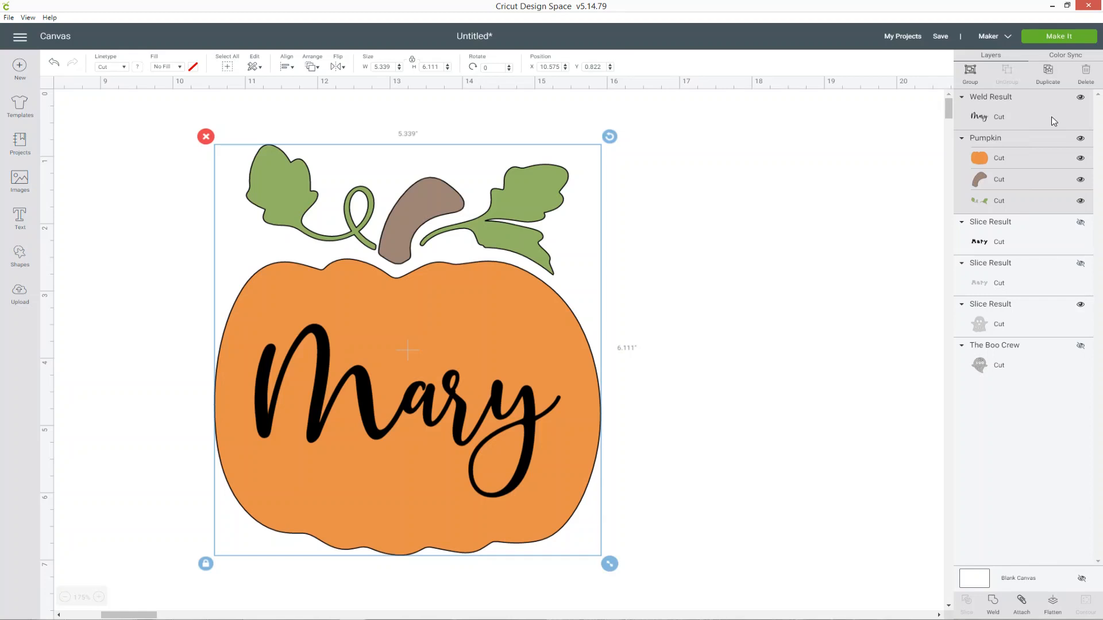
{"action": "left_click", "coordinate": [1000, 138]}
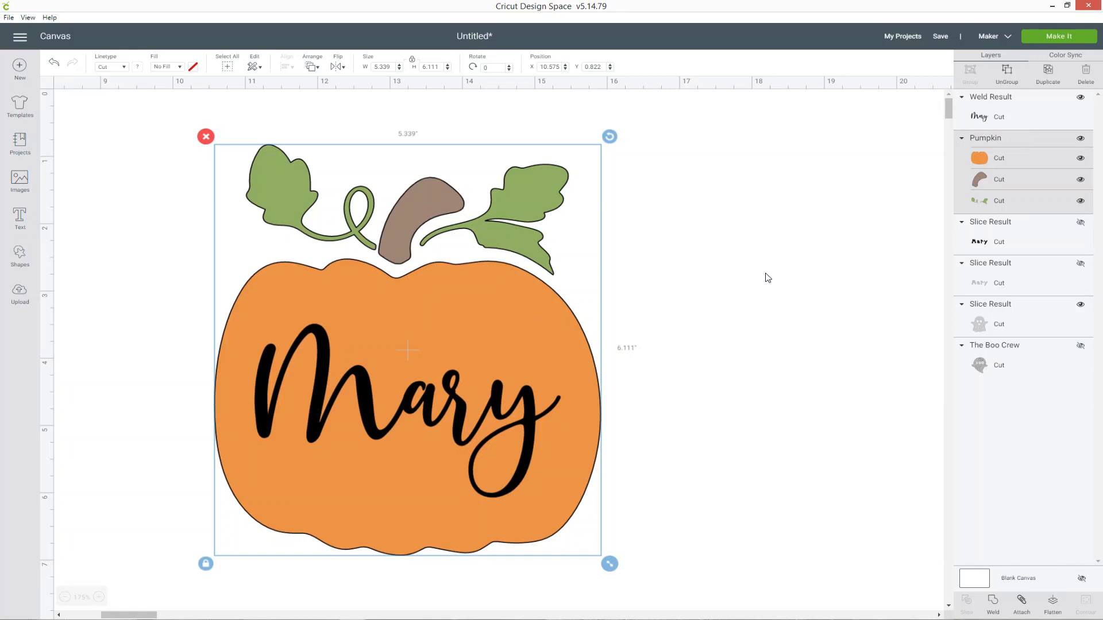
{"action": "left_click", "coordinate": [801, 306]}
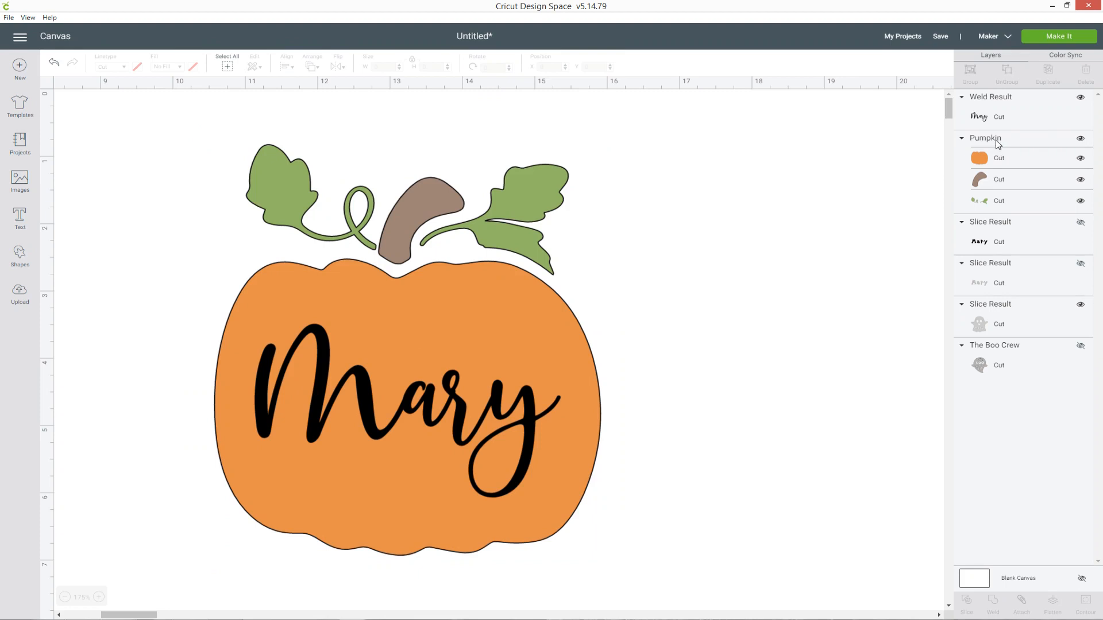
{"action": "left_click", "coordinate": [998, 143]}
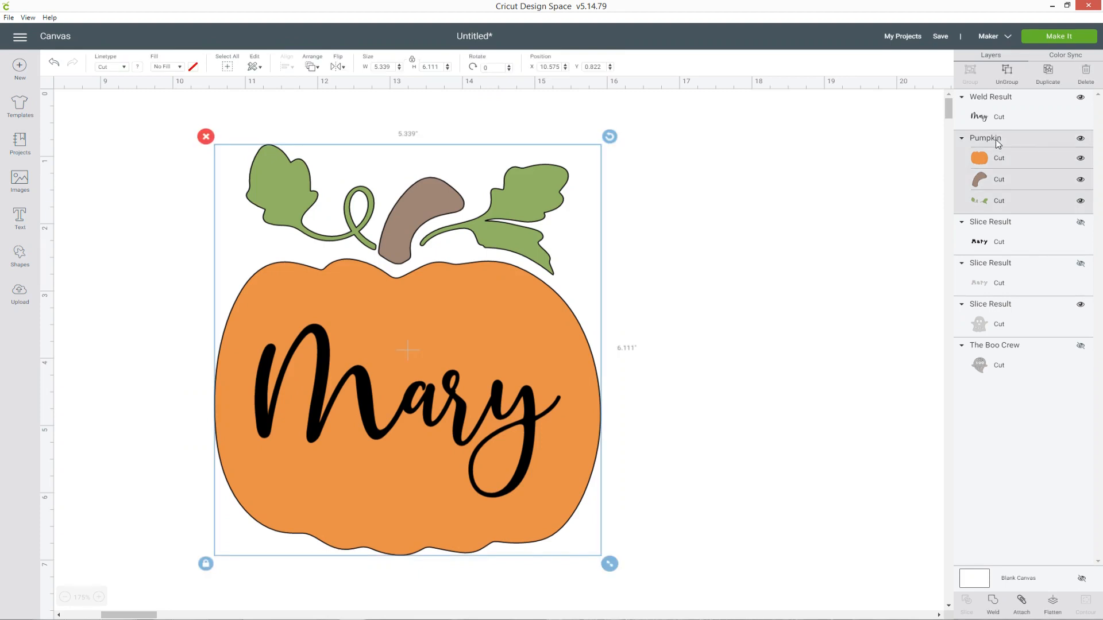
{"action": "left_click", "coordinate": [1006, 72]}
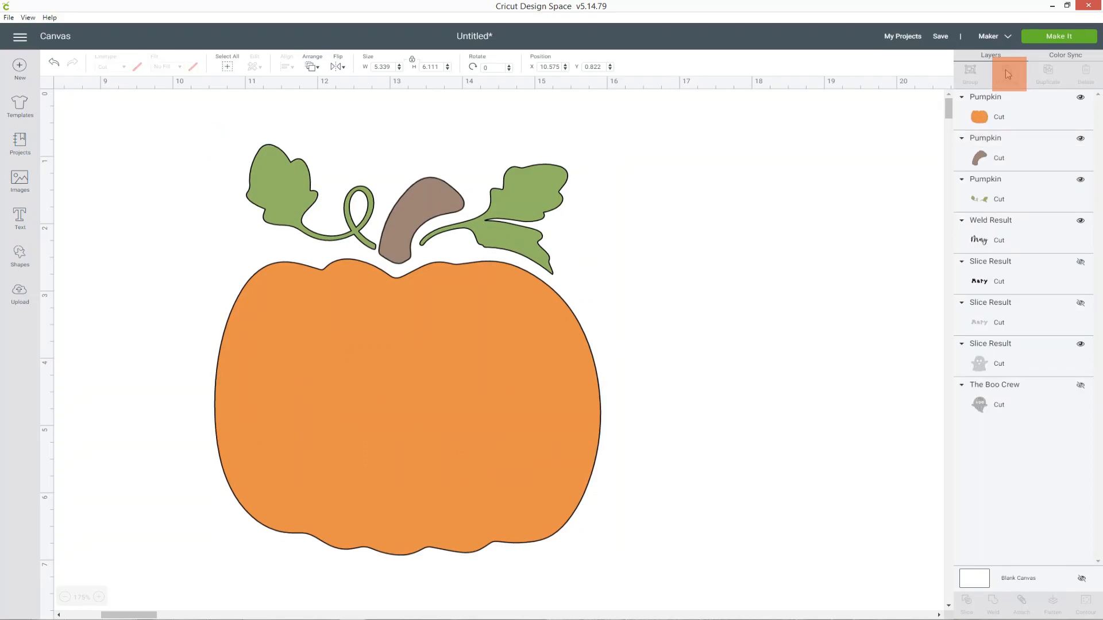
Step: Move the welded name to the front of the layer order, directly above the orange pumpkin body
{"action": "left_click", "coordinate": [1013, 115]}
{"action": "left_click", "coordinate": [1012, 164]}
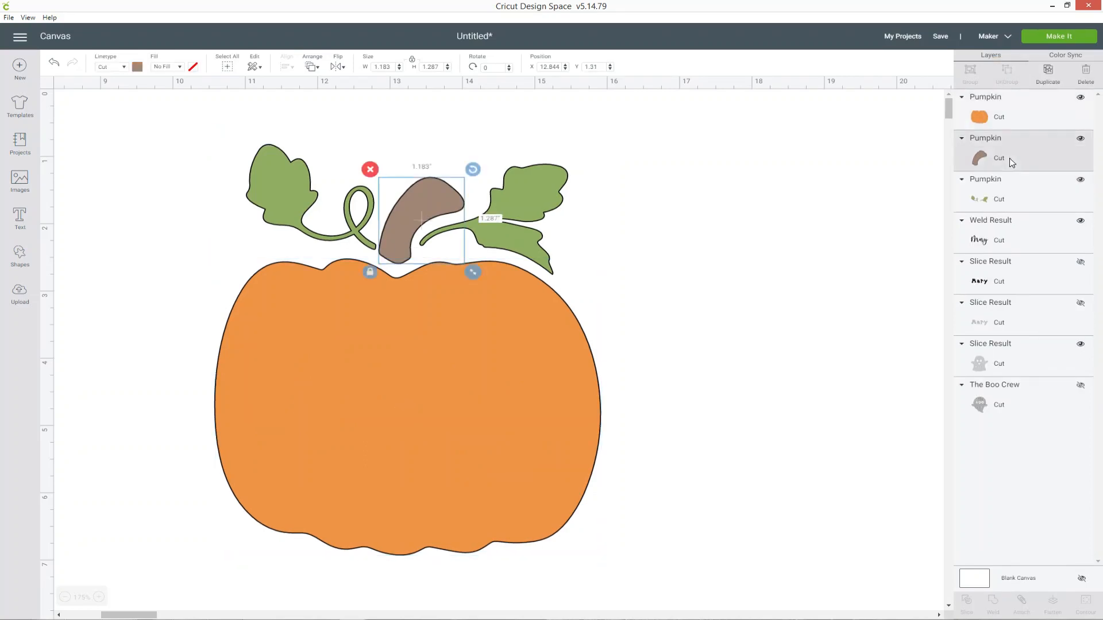
{"action": "left_click", "coordinate": [1018, 201]}
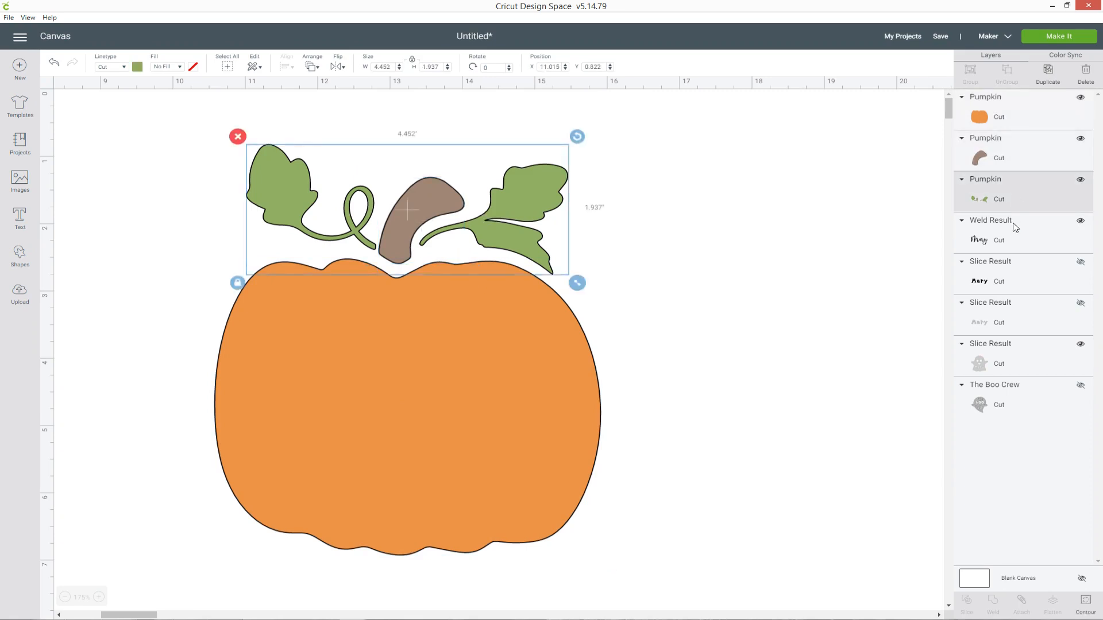
{"action": "left_click", "coordinate": [825, 249]}
{"action": "left_click", "coordinate": [994, 112]}
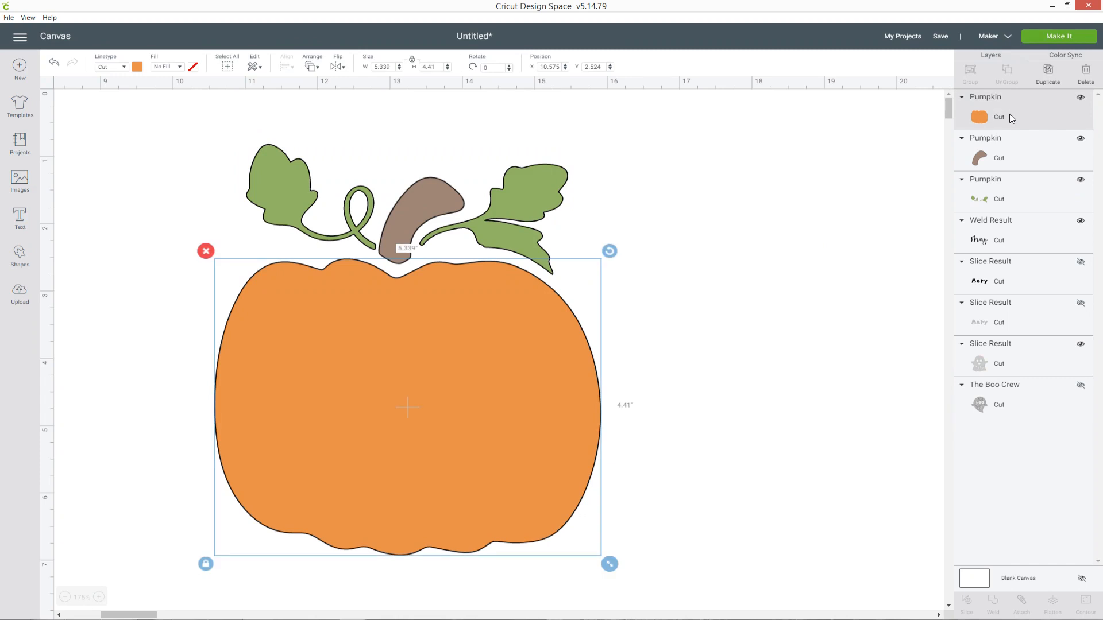
{"action": "left_click", "coordinate": [1011, 240]}
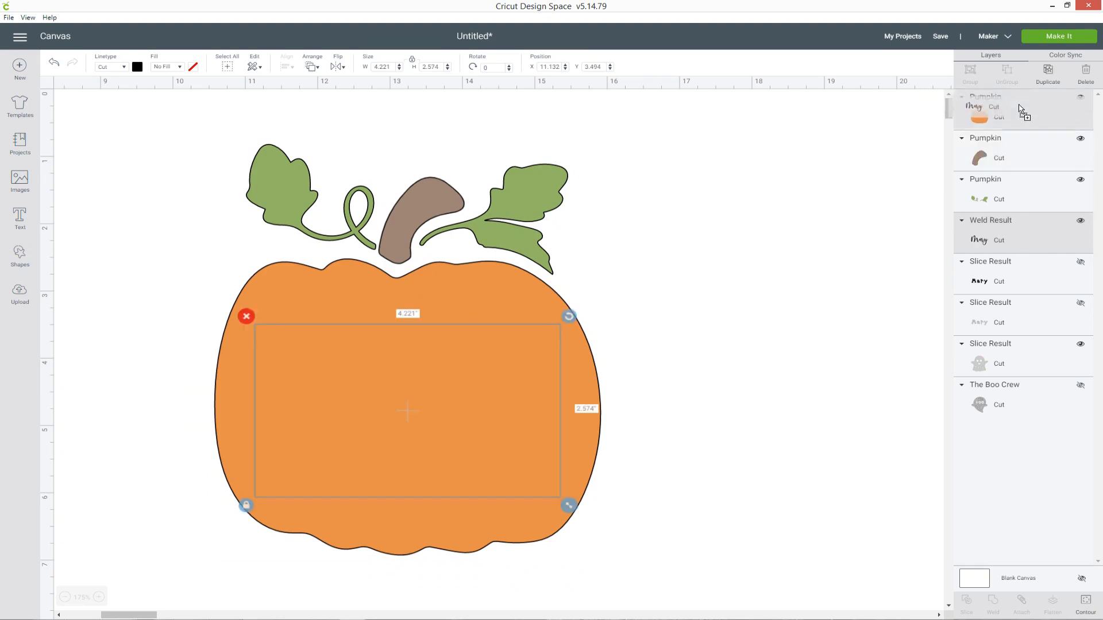
{"action": "left_click_drag", "start_coordinate": [1023, 104], "coordinate": [1024, 104]}
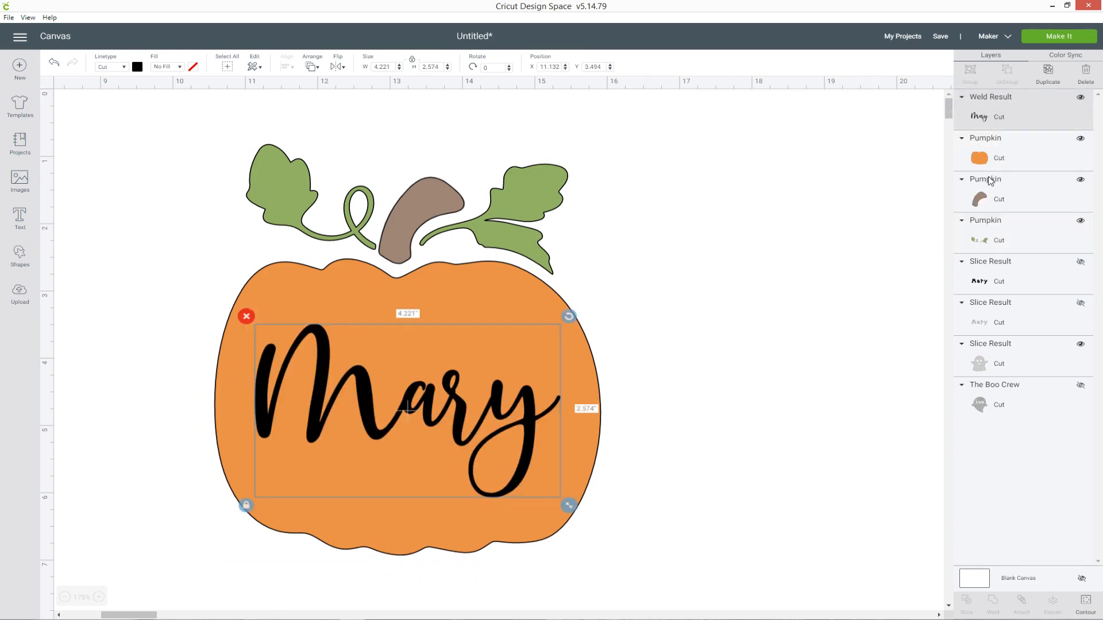
{"action": "left_click", "coordinate": [900, 202]}
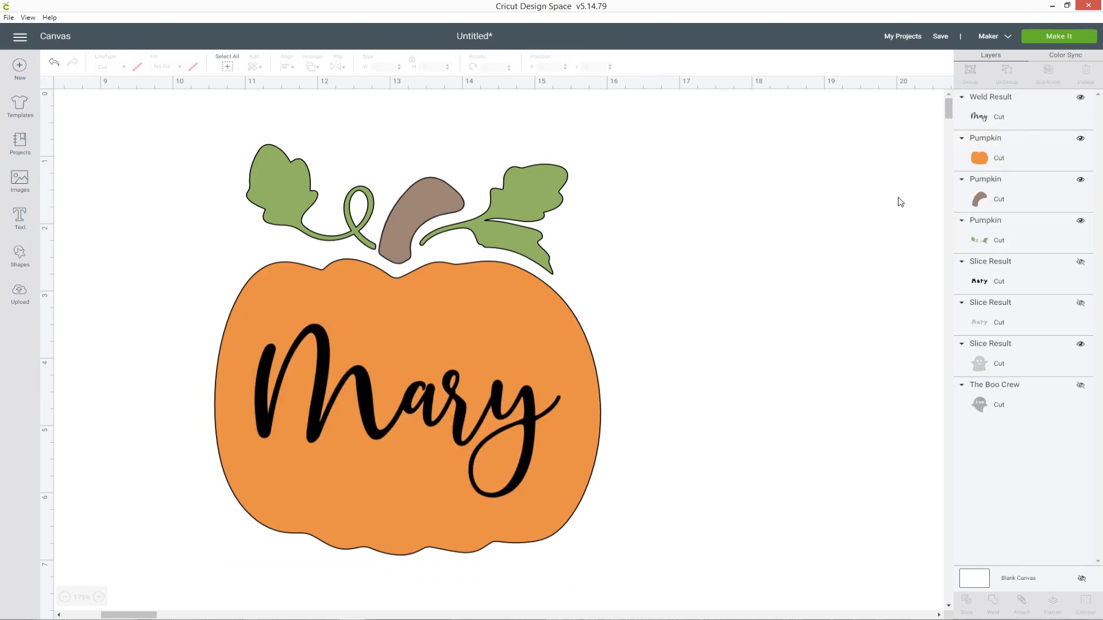
Step: Slice the welded name out of the orange pumpkin body
{"action": "left_click", "coordinate": [1023, 119]}
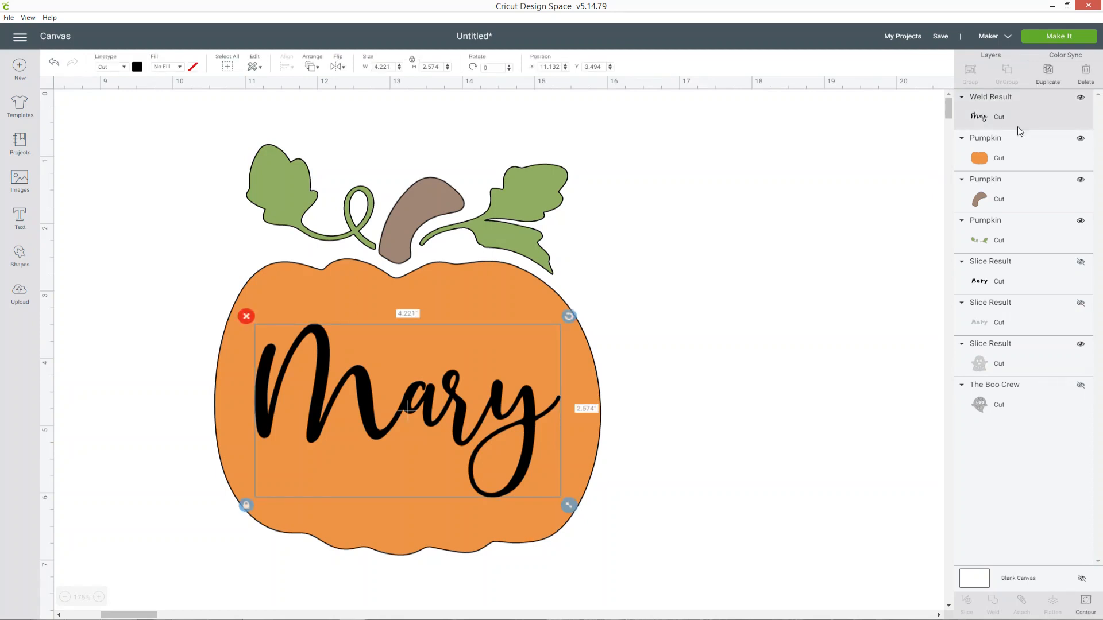
{"action": "left_click", "coordinate": [1012, 159], "text": "shift"}
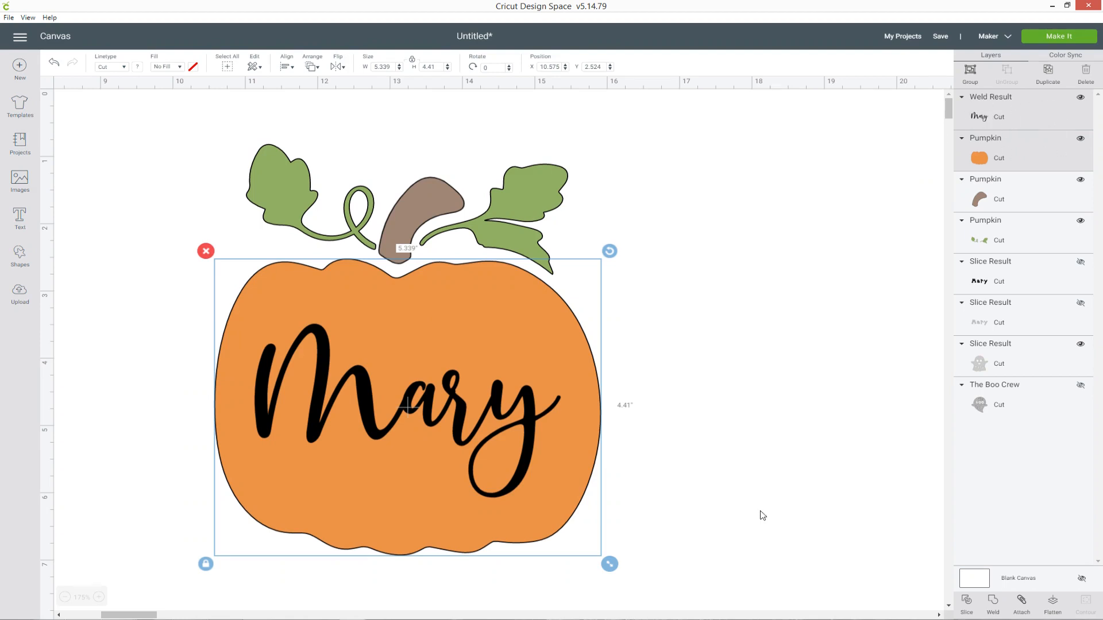
{"action": "left_click", "coordinate": [967, 603]}
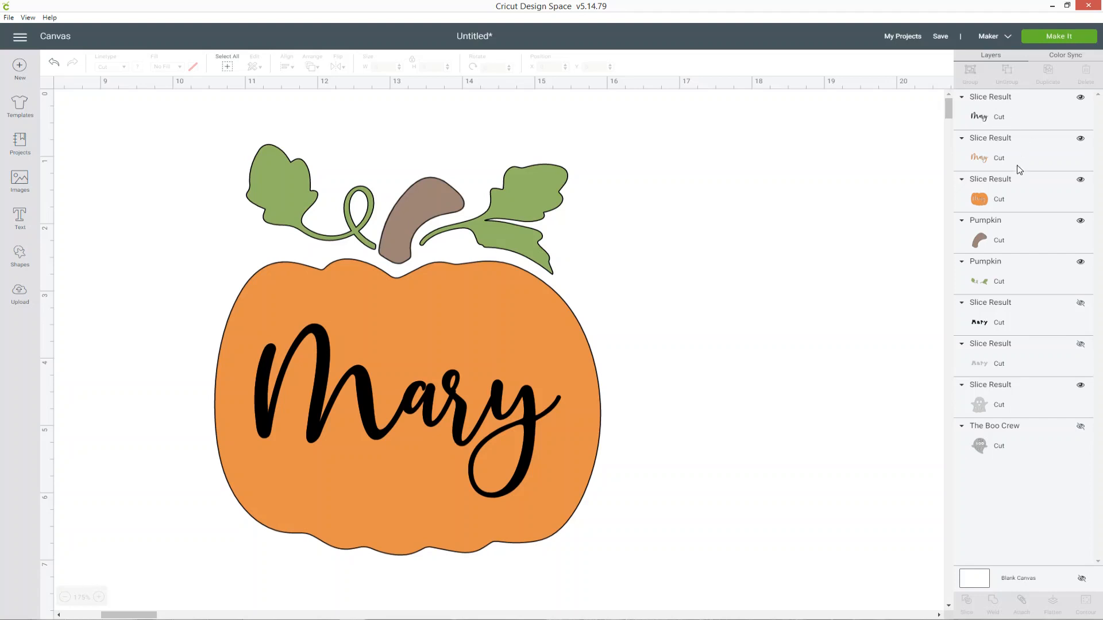
Step: Hide the black and orange name slice results on top of the pumpkin, leaving the cut-out body shown
{"action": "left_click", "coordinate": [1081, 98]}
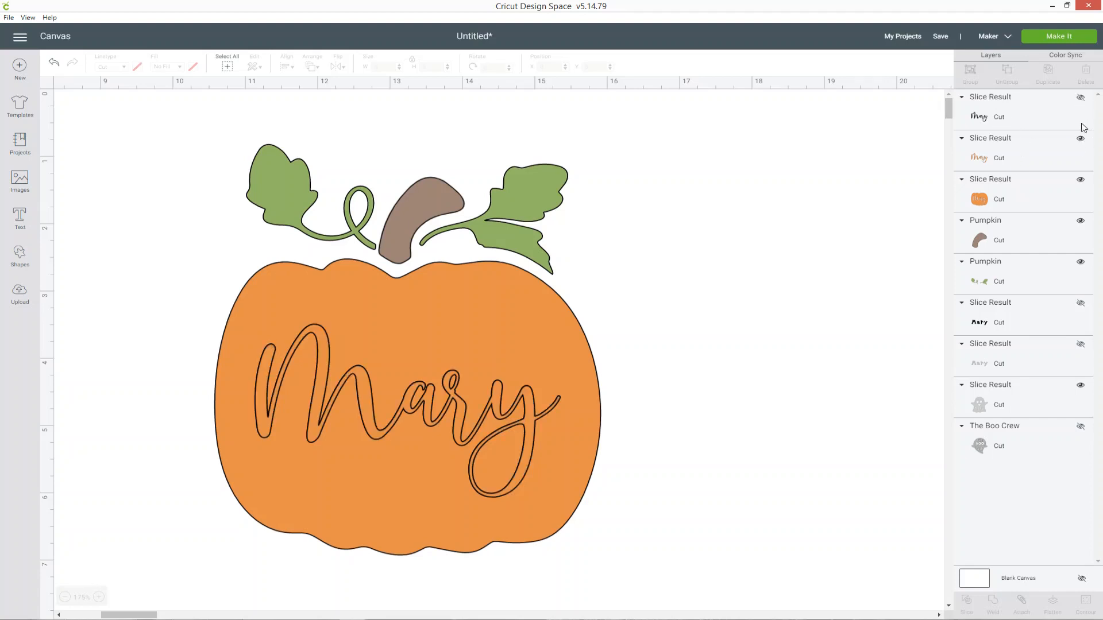
{"action": "left_click", "coordinate": [1080, 140]}
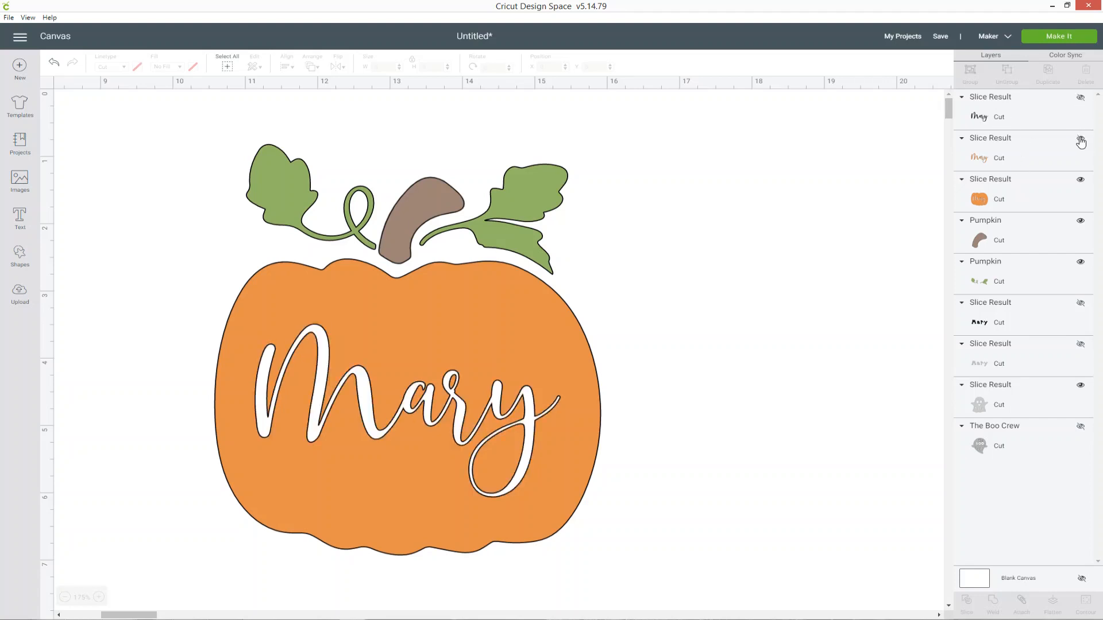
{"action": "left_click", "coordinate": [1052, 194]}
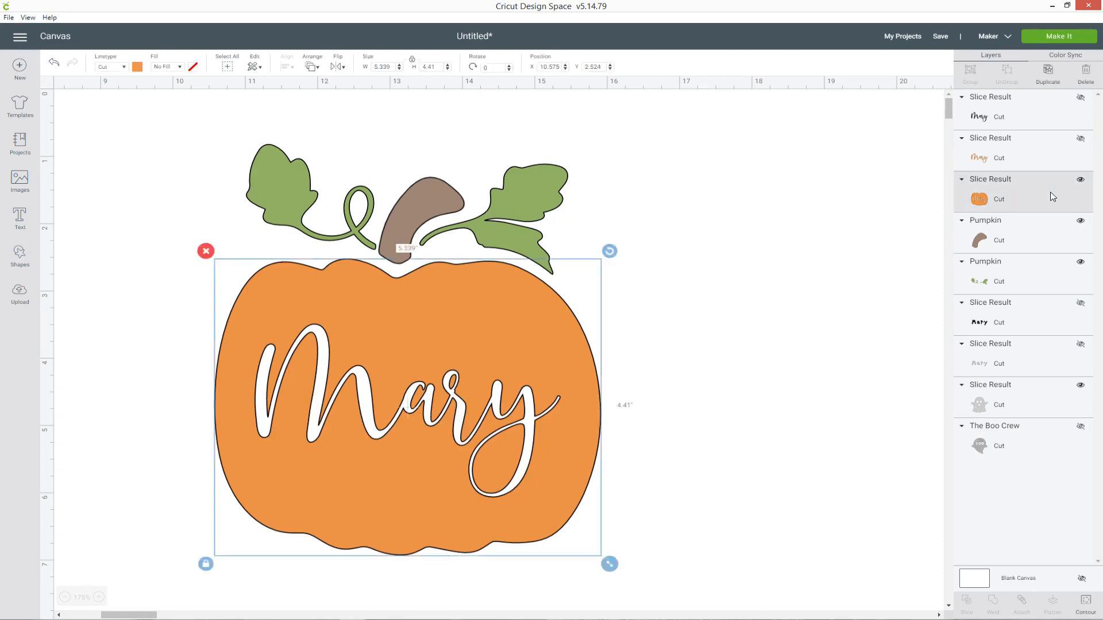
{"action": "left_click", "coordinate": [655, 454]}
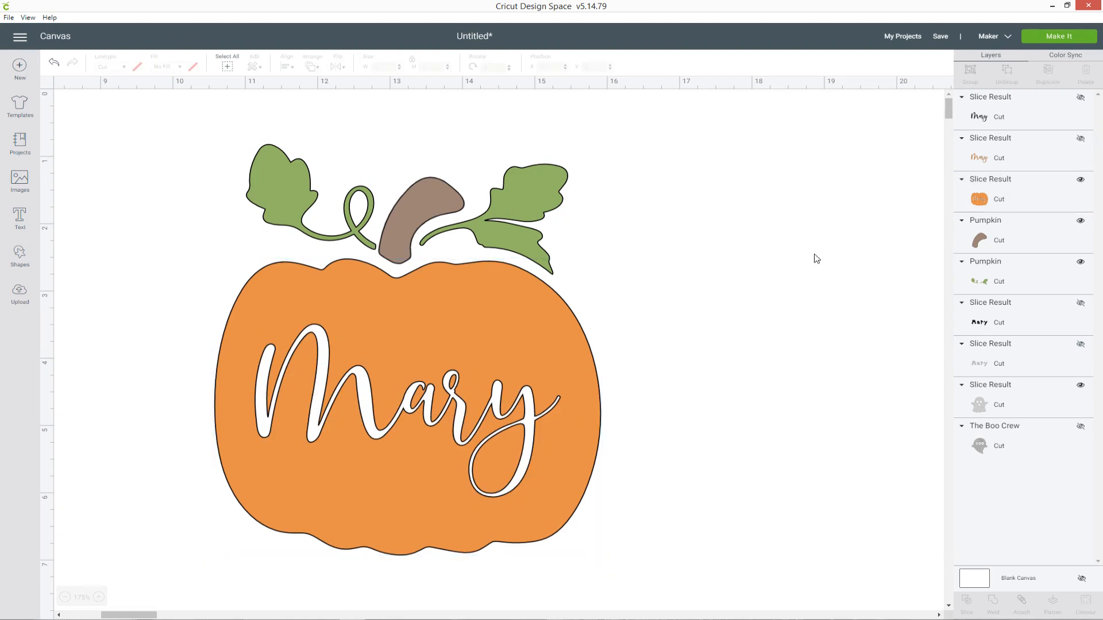
Step: Preview the project's cut mats, including the orange pumpkin mat, and return to the canvas to view both designs
{"action": "left_click", "coordinate": [1059, 35]}
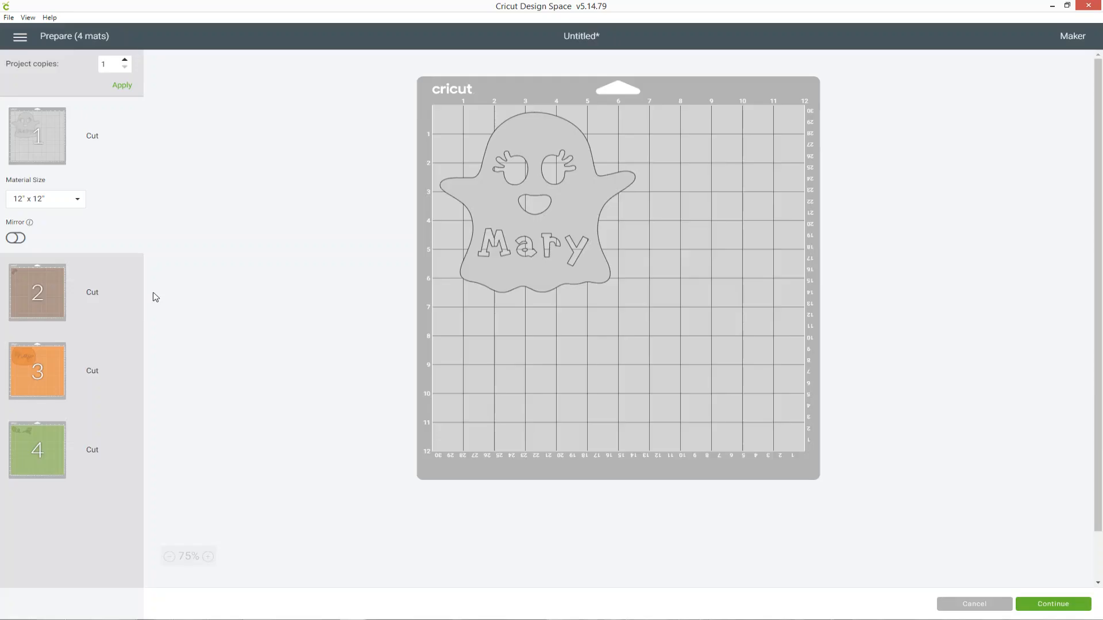
{"action": "left_click", "coordinate": [55, 377]}
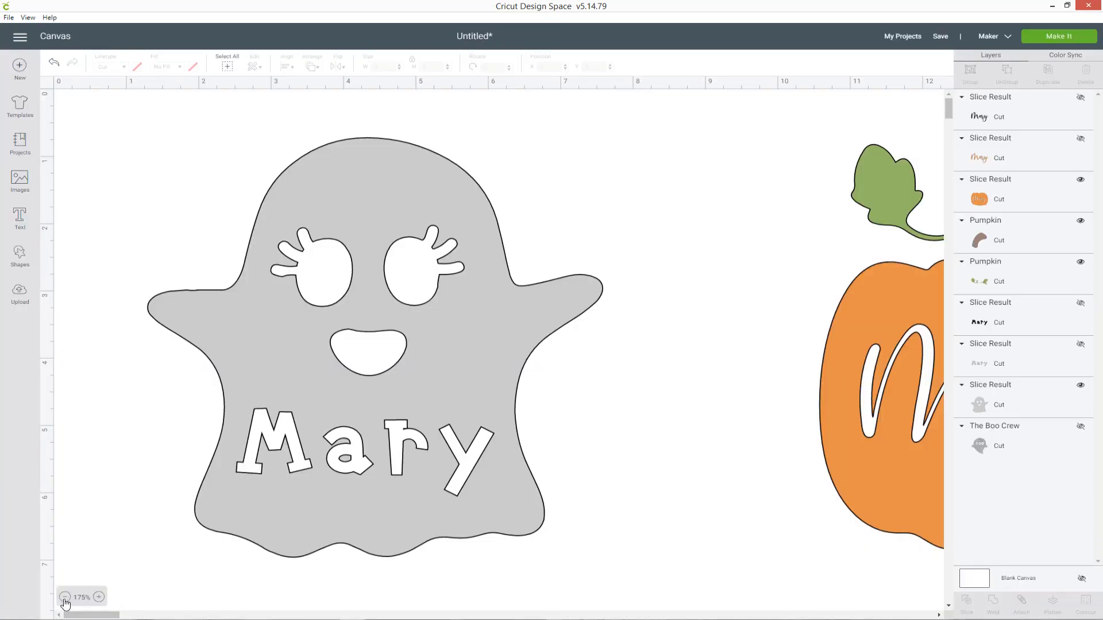
{"action": "left_click", "coordinate": [65, 597]}
{"action": "left_click", "coordinate": [64, 597]}
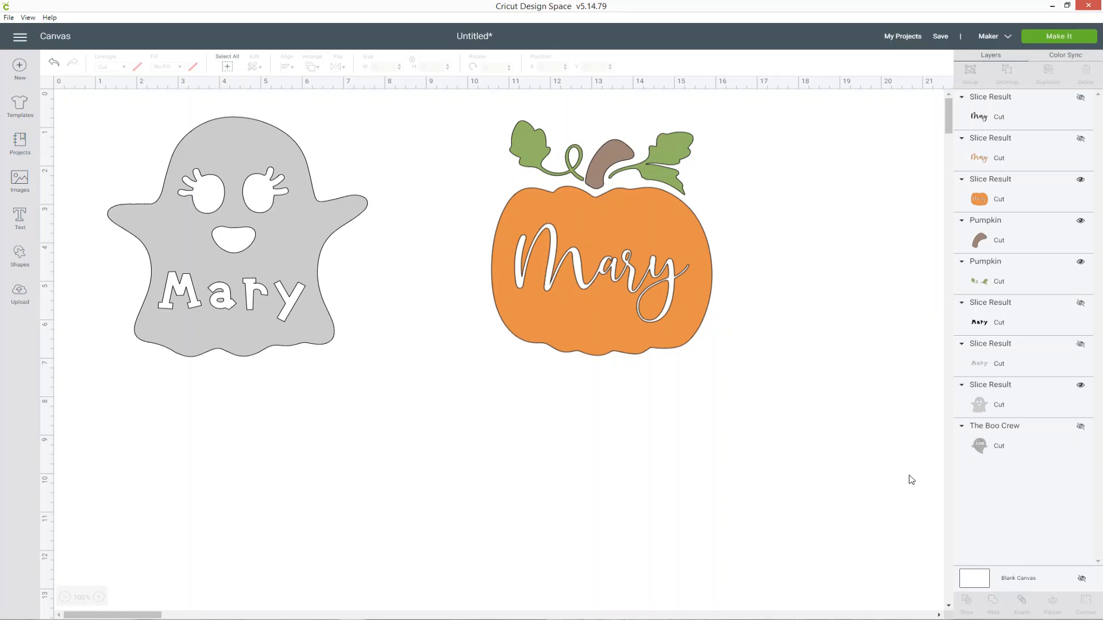
Step: Show The Boo Crew ghost, enlarge it to about 5.87 by 6.24 inches and place it below and between the other designs
{"action": "left_click", "coordinate": [1080, 427]}
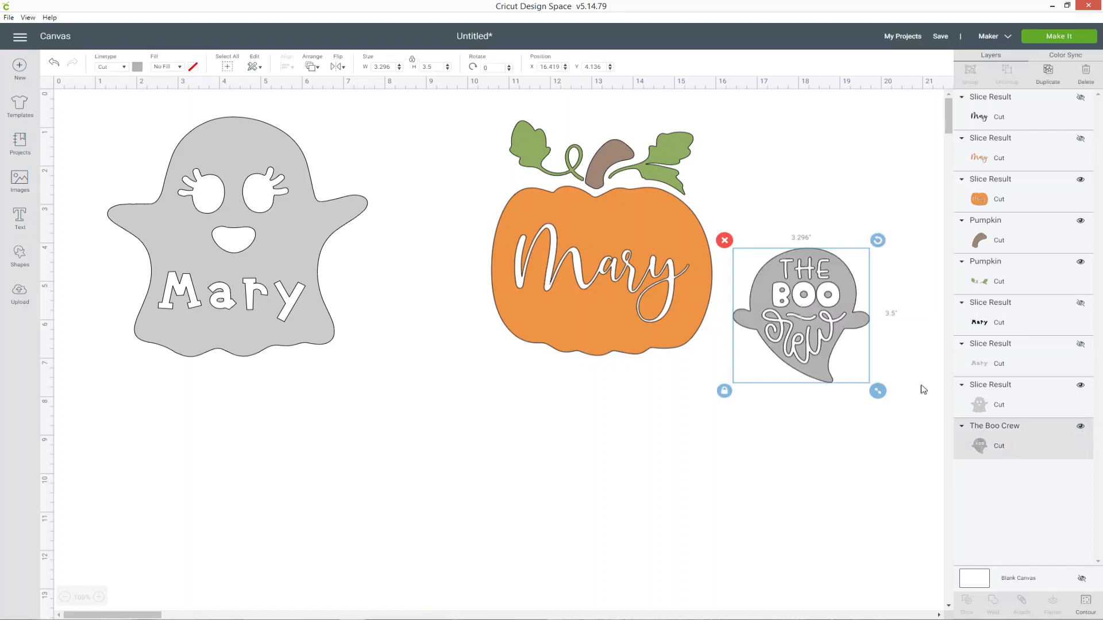
{"action": "left_click_drag", "start_coordinate": [793, 321], "coordinate": [404, 404]}
{"action": "left_click_drag", "start_coordinate": [482, 486], "coordinate": [630, 594]}
{"action": "left_click_drag", "start_coordinate": [531, 478], "coordinate": [488, 469]}
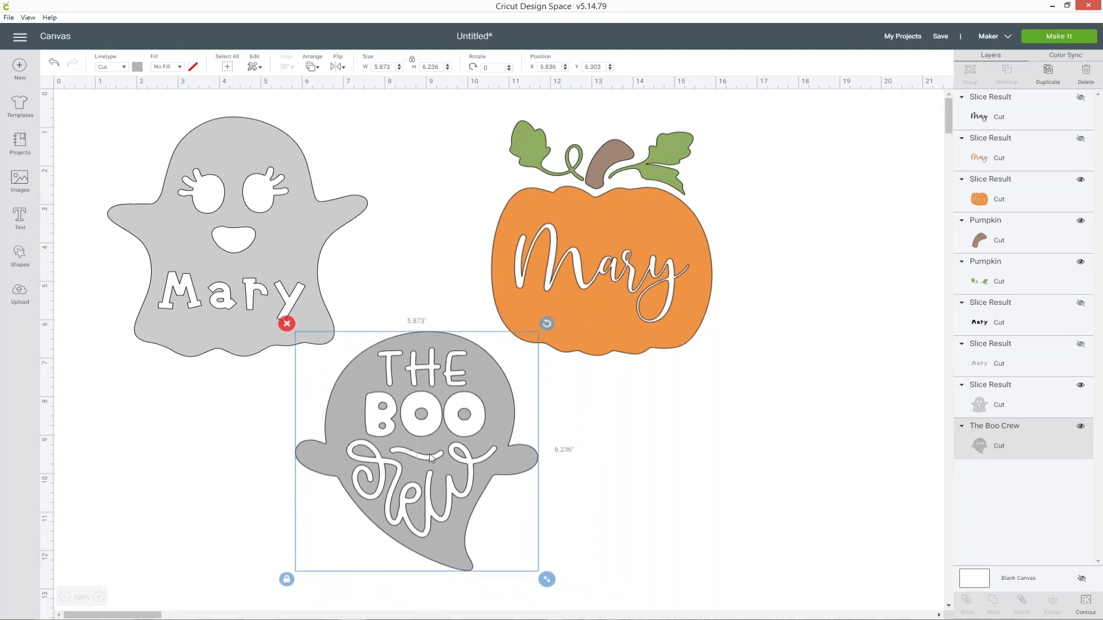
{"action": "left_click", "coordinate": [613, 434]}
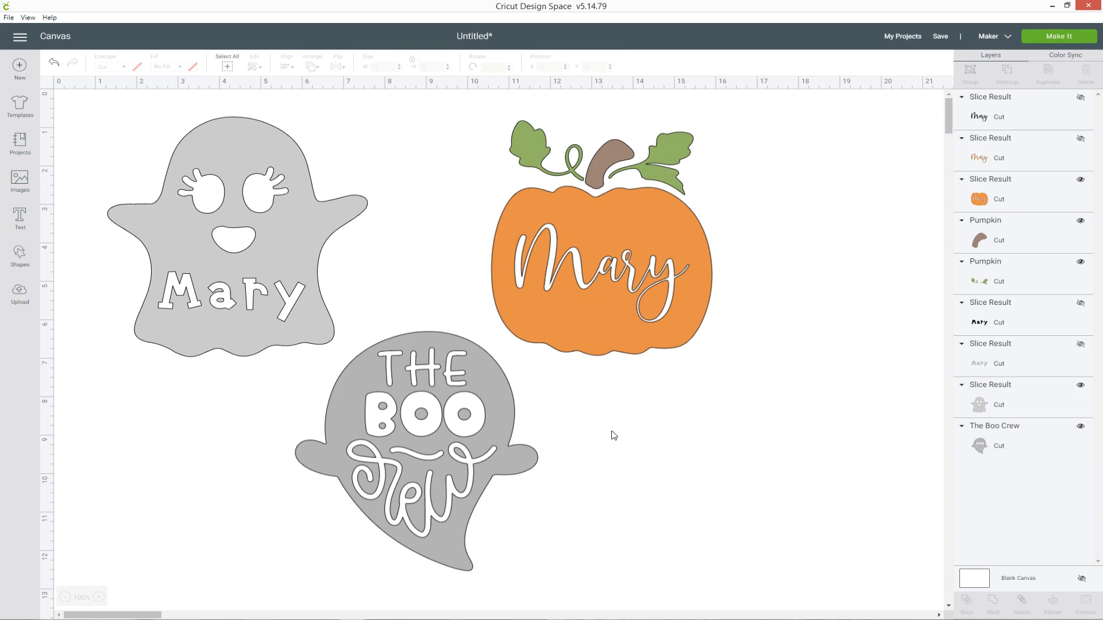